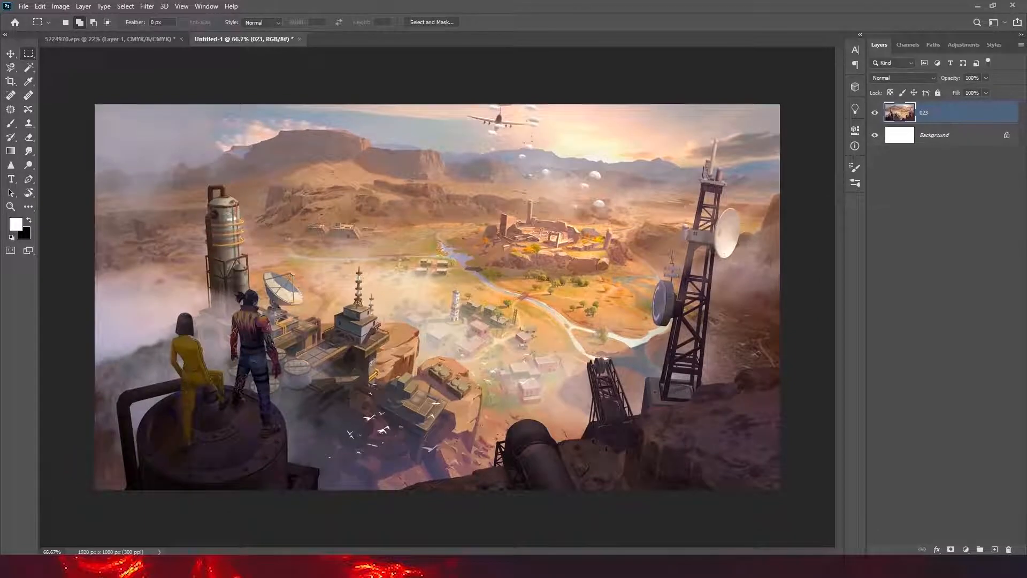
- Delete the white Background layer
click(1014, 144)
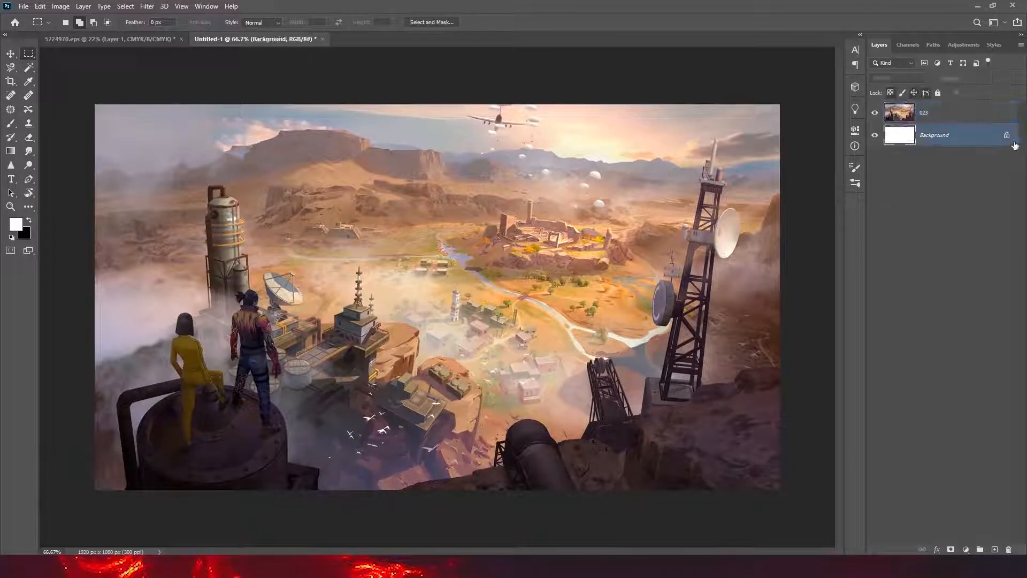
key(Delete)
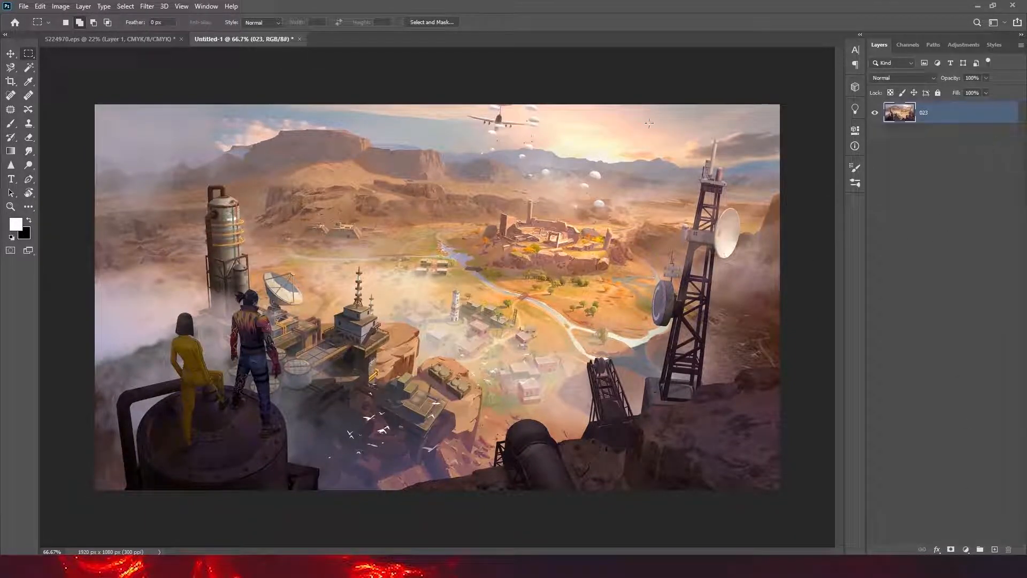
key(v)
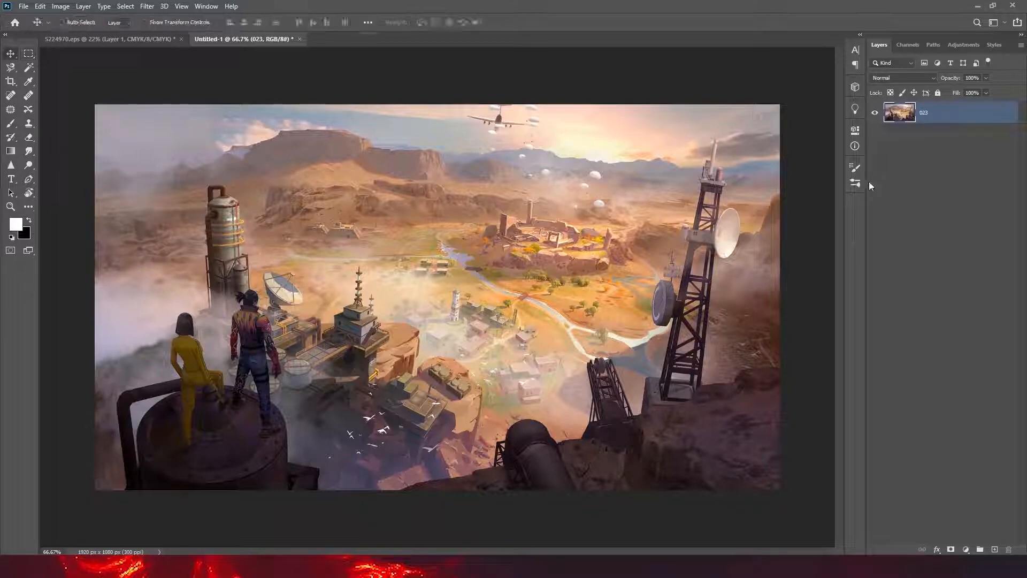
- Desaturate the desert landscape layer 023
key(ctrl+shift+u)
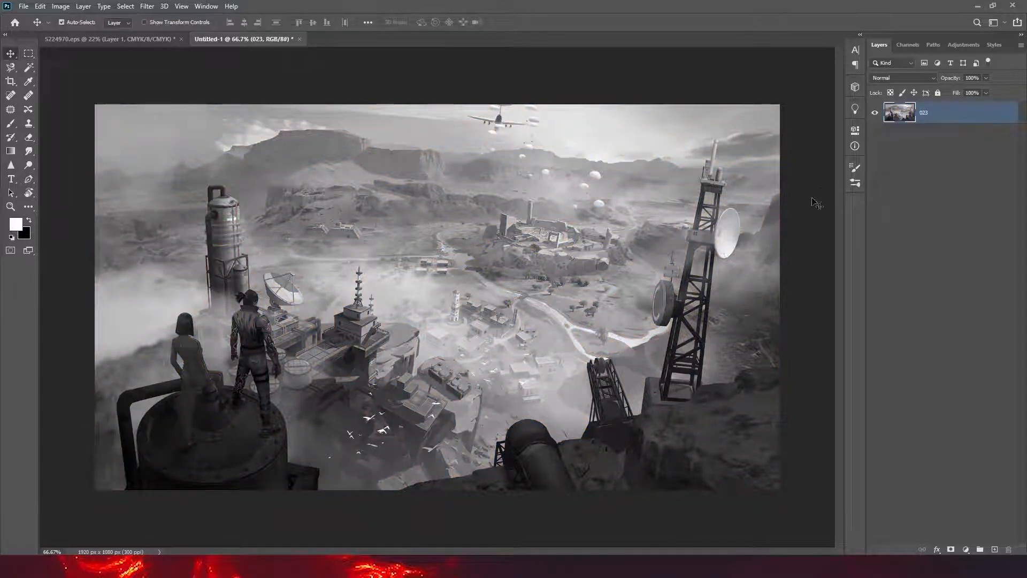
key(ctrl+z)
click(61, 6)
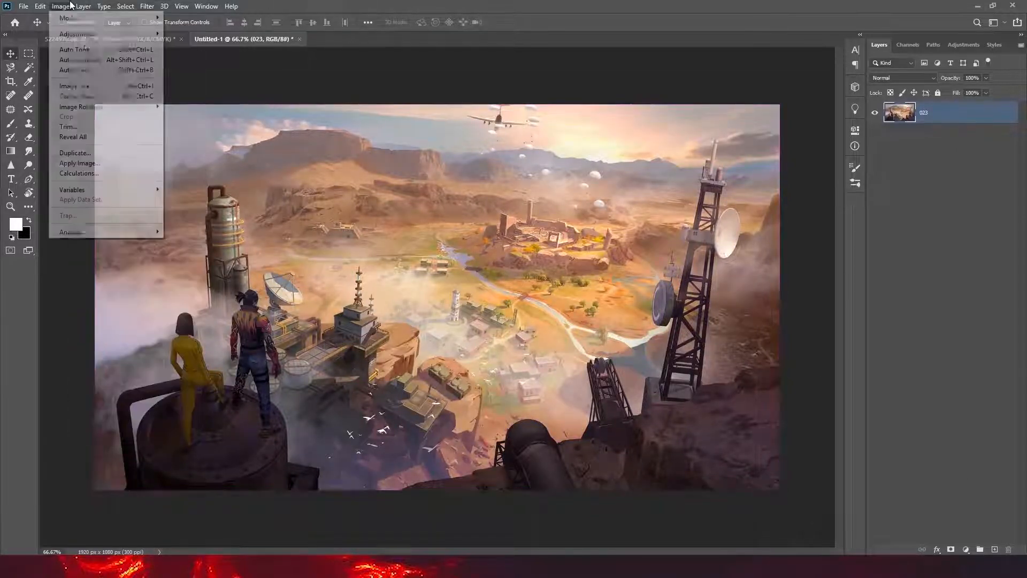
mouse_move(134, 34)
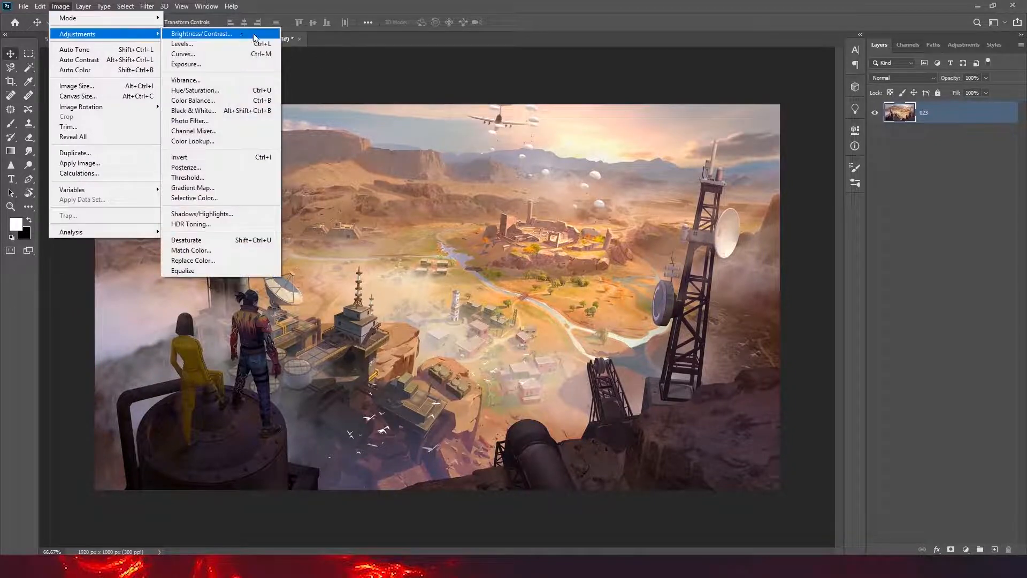
click(208, 240)
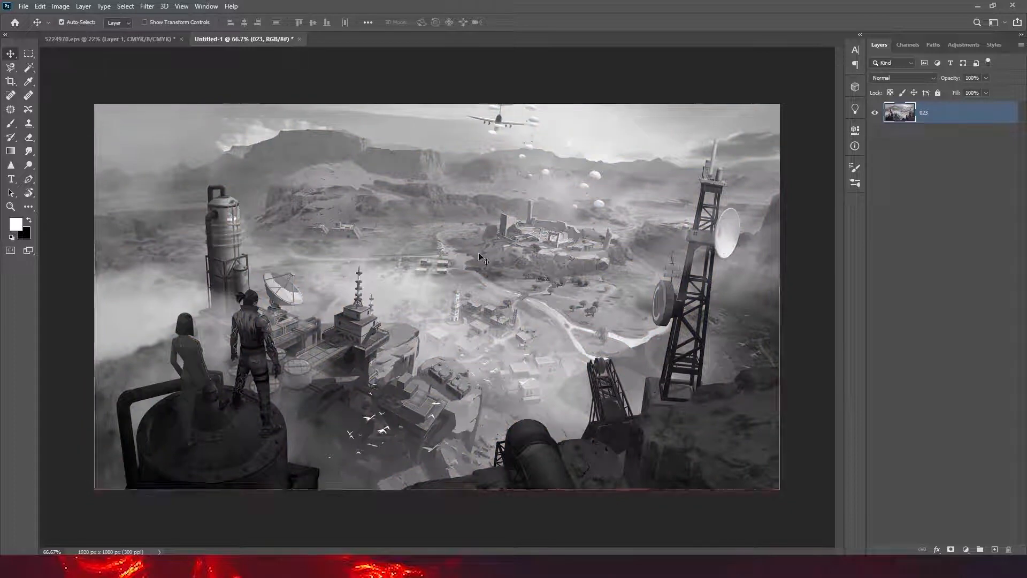
- Place the yellow-to-blue gradient image over the whole landscape and set its blend mode to Overlay
key(ctrl+t)
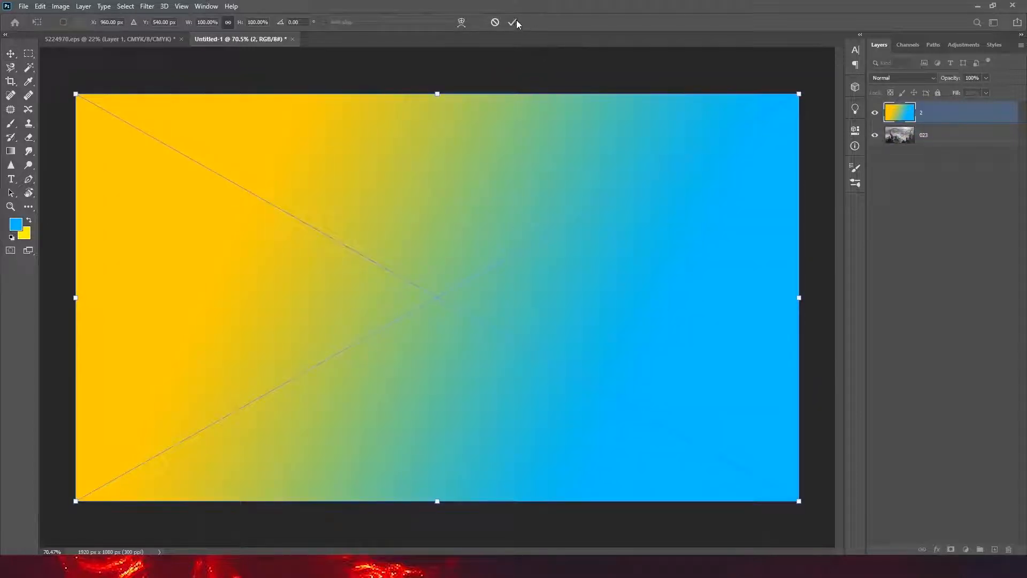
click(512, 22)
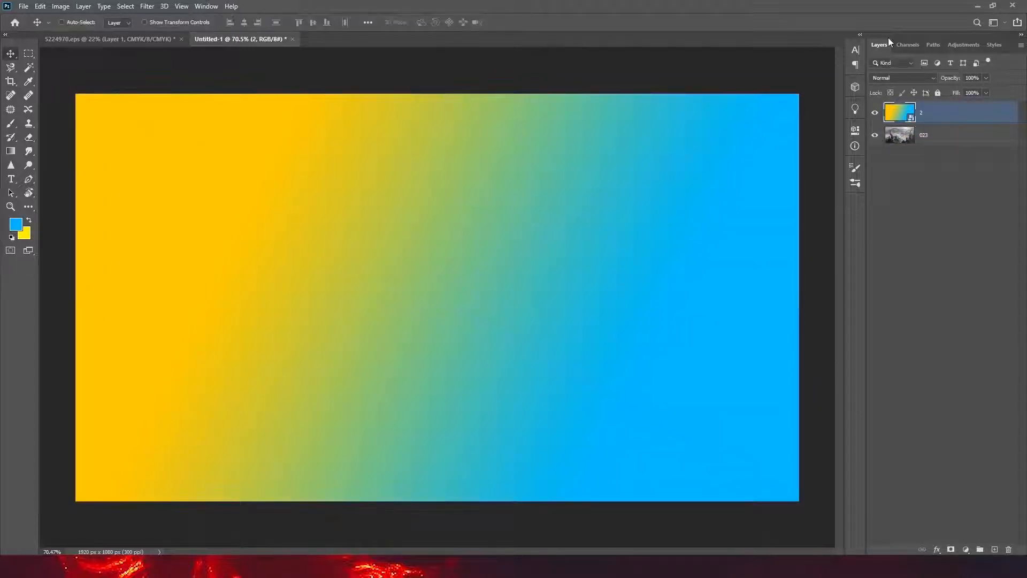
click(909, 77)
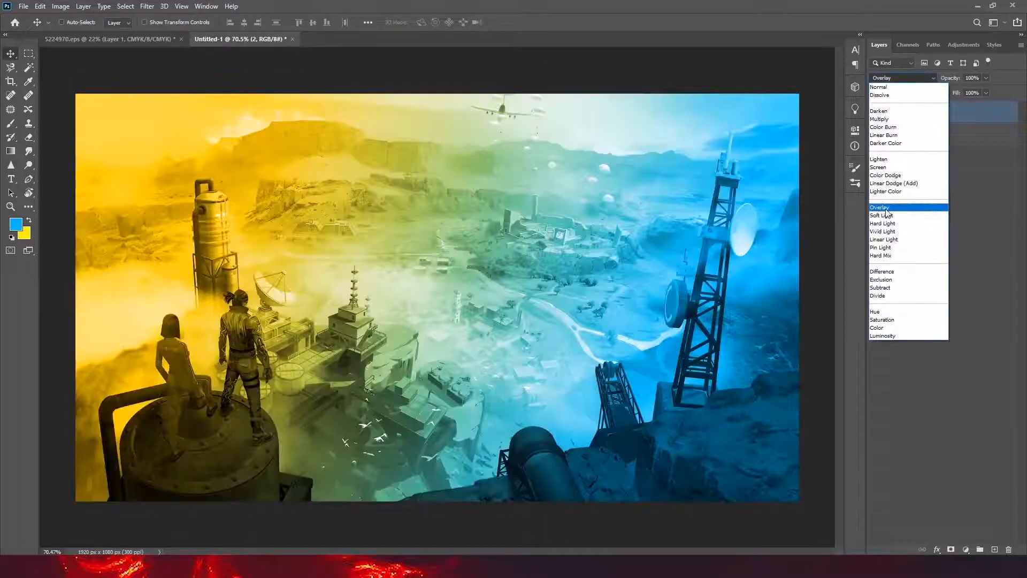
click(887, 214)
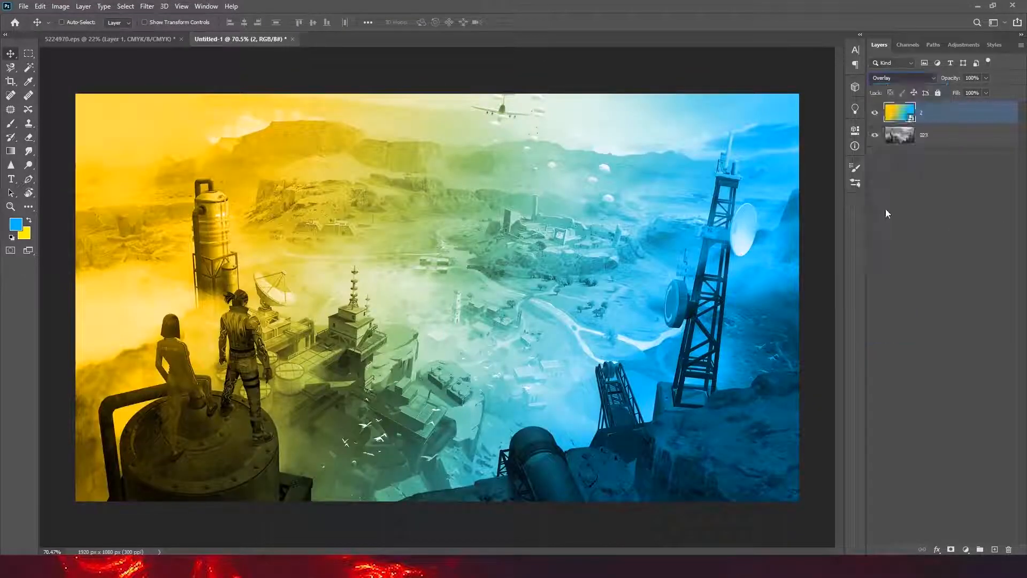
scroll(448, 306, down, 3)
scroll(440, 315, up, 3)
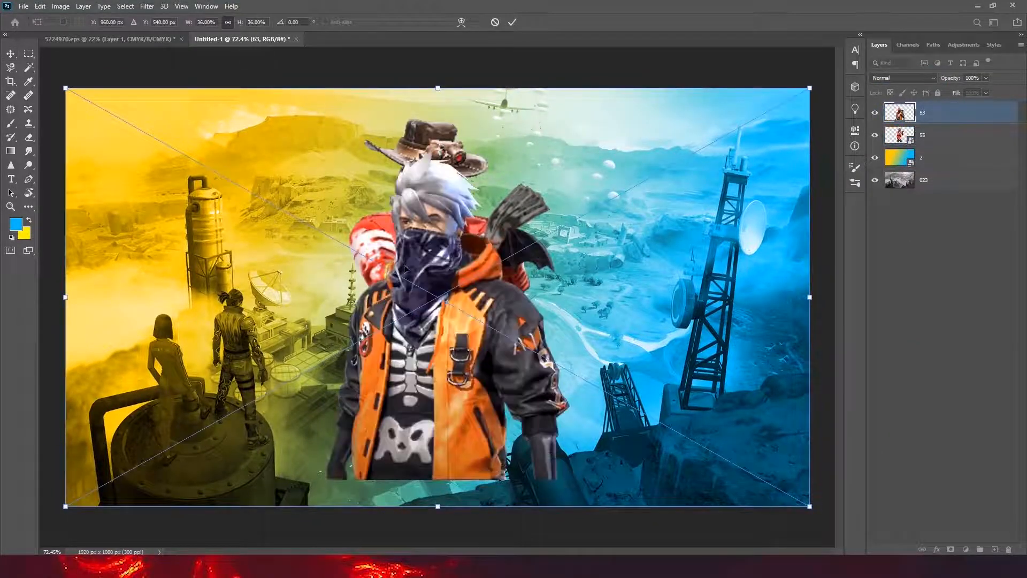
- Place the two character images above the gradient and hide the hat character's layer
key(Return)
scroll(456, 268, down, 1)
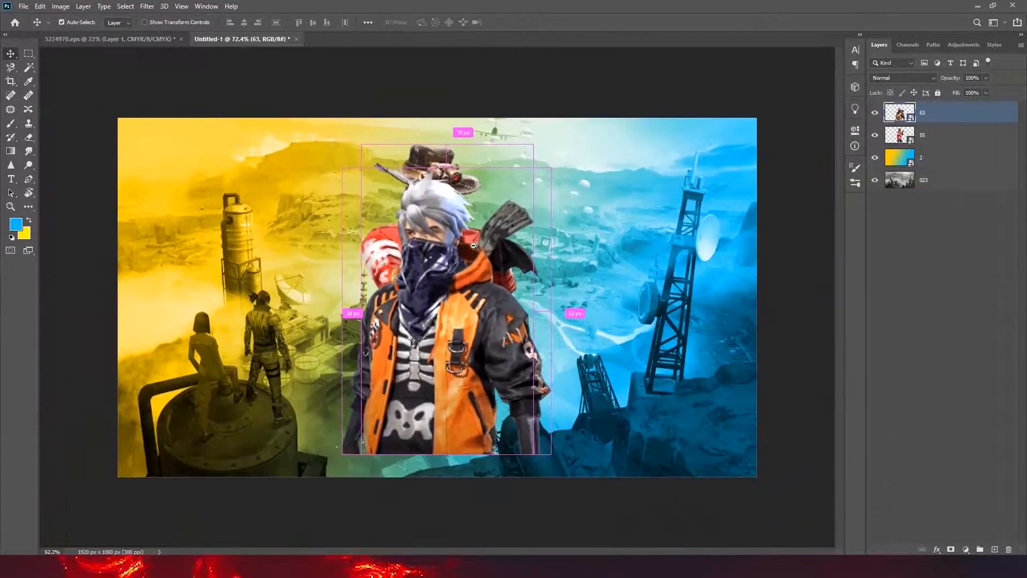
click(875, 134)
click(953, 139)
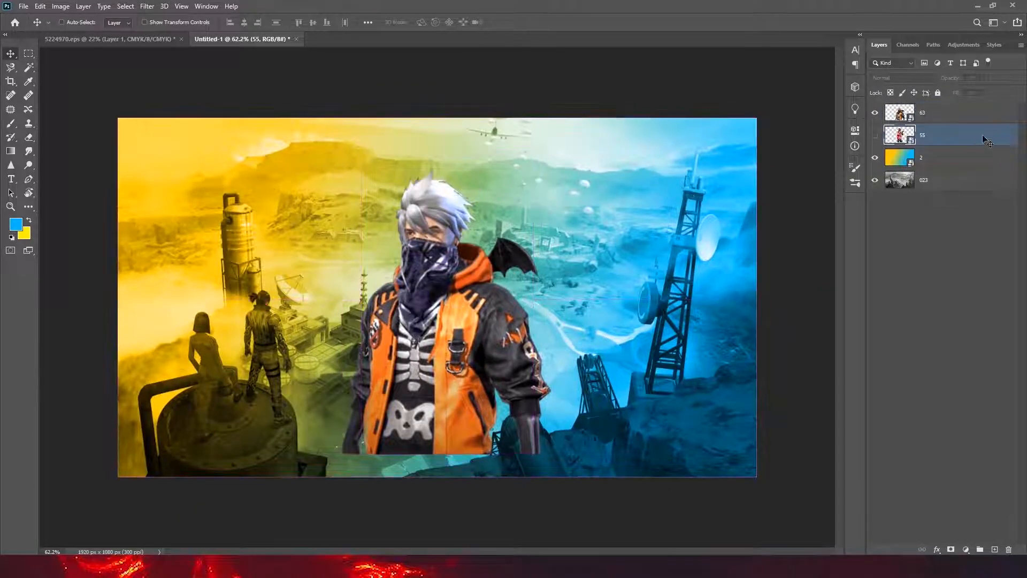
- Scale down the white-haired character on layer 63 and adjust its position near the canvas centre
click(950, 117)
key(ctrl+t)
drag(756, 117, 691, 155)
mouse_move(639, 230)
mouse_down()
mouse_move(608, 258)
mouse_move(636, 242)
mouse_up()
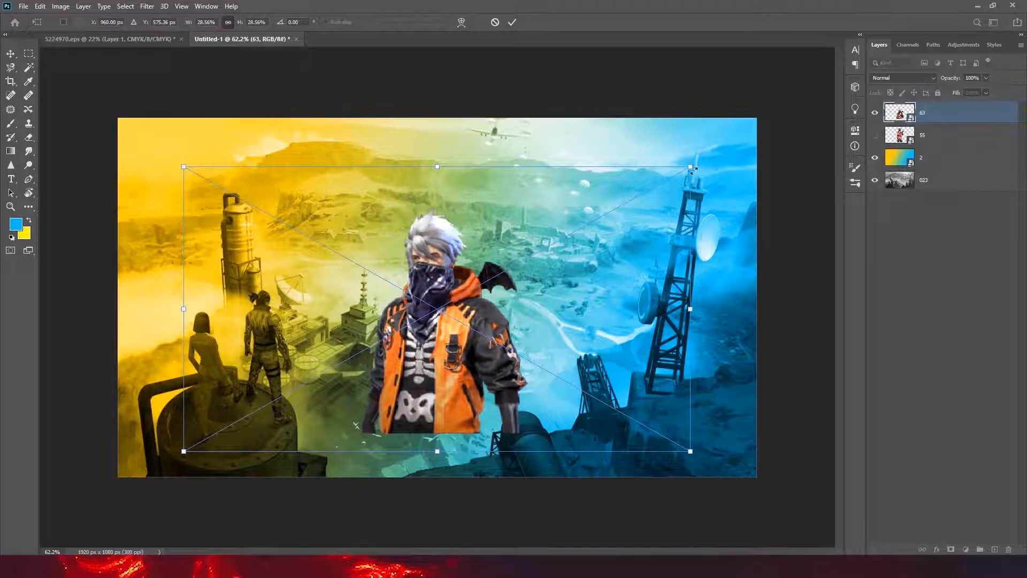
drag(693, 171, 698, 167)
drag(610, 212, 608, 206)
click(512, 22)
- Show the hat character's layer again, scale it to about 28% and place it behind the other character's right-hand side
click(875, 135)
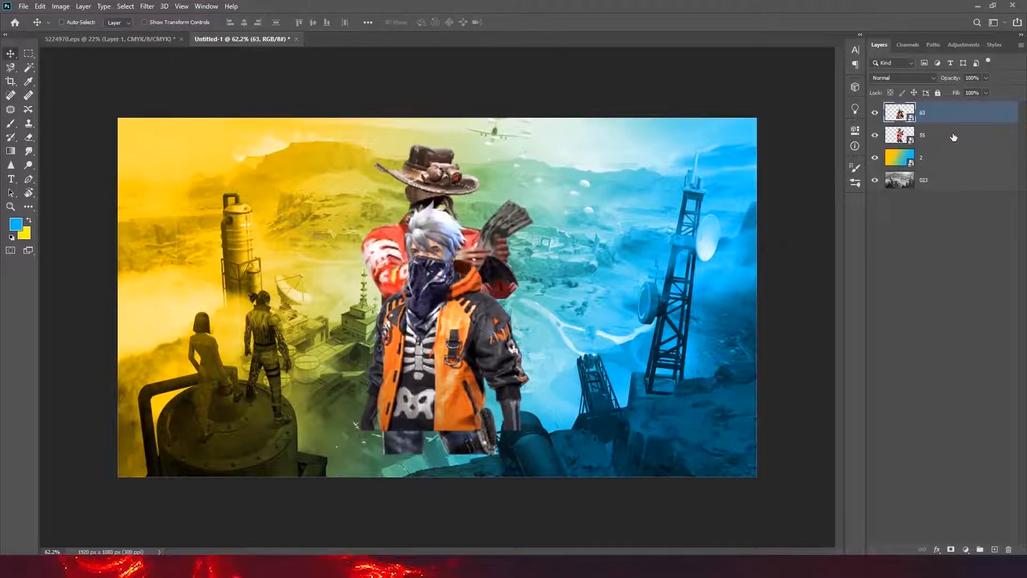
click(953, 137)
key(ctrl+t)
drag(583, 257, 668, 249)
drag(818, 123, 770, 173)
drag(680, 242, 682, 252)
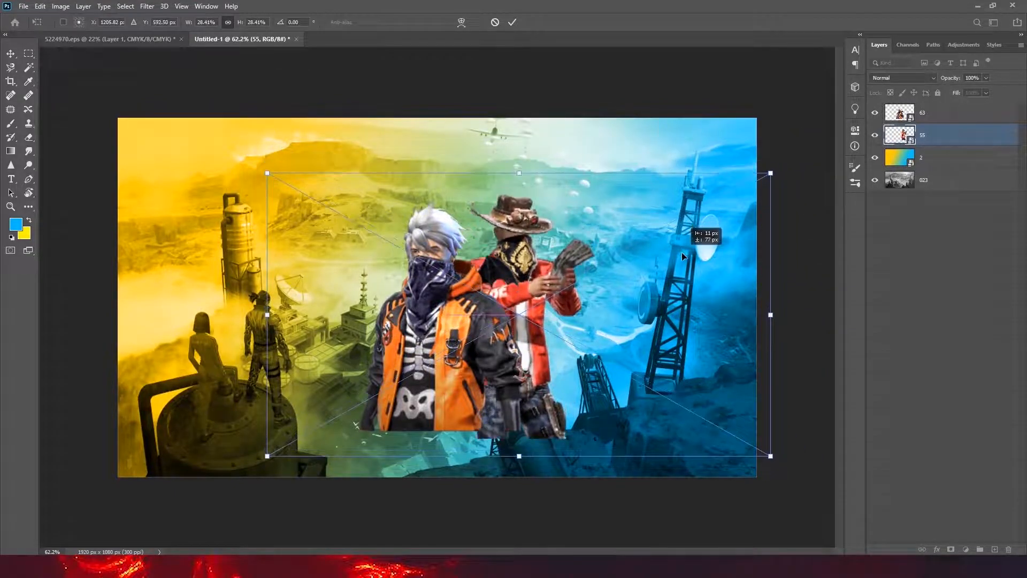
click(512, 22)
- Rasterize the hat character's layer and erase its legs where they extend below the front character's cut-off edge
scroll(581, 383, up, 6)
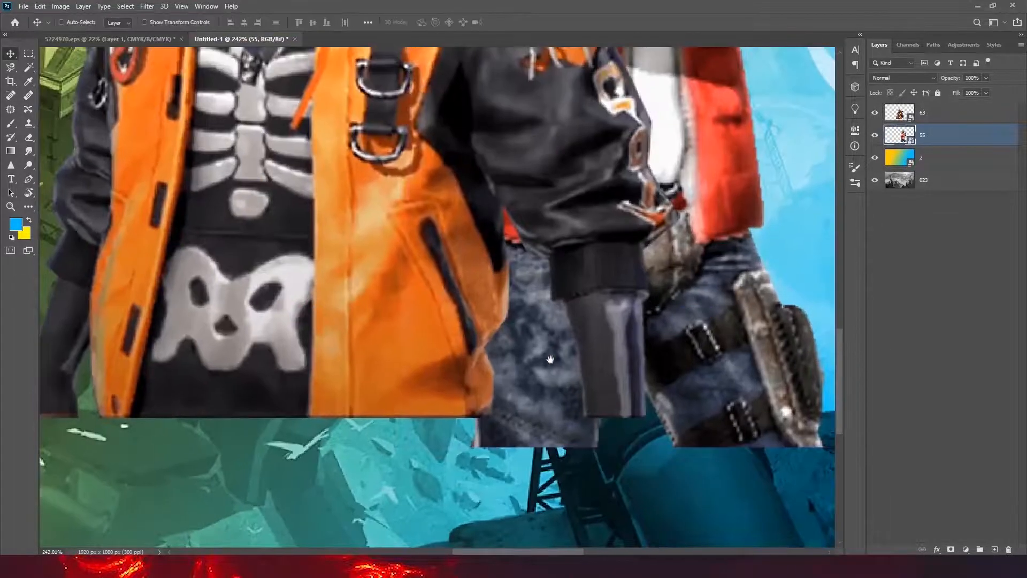
drag(582, 383, 520, 332)
key(e)
right_click(941, 139)
click(846, 287)
mouse_move(478, 397)
mouse_down()
mouse_move(413, 181)
mouse_move(410, 432)
mouse_up()
drag(467, 429, 386, 439)
shift+click(794, 384)
scroll(713, 403, down, 12)
scroll(713, 403, up, 1)
- Scale both character layers together to about 121% and centre them on the canvas
click(8, 54)
shift+click(964, 112)
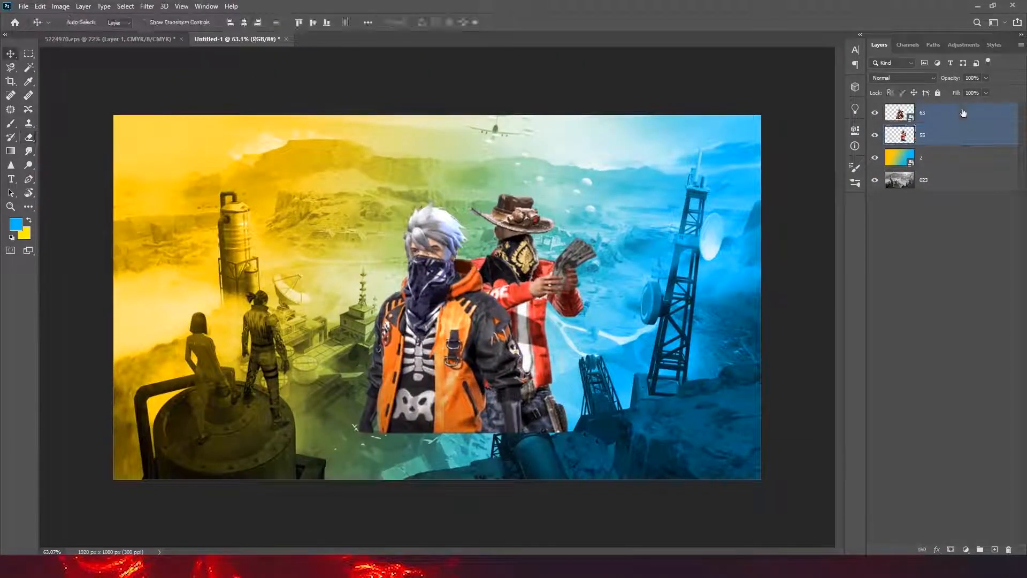
key(ctrl+t)
drag(358, 191, 333, 166)
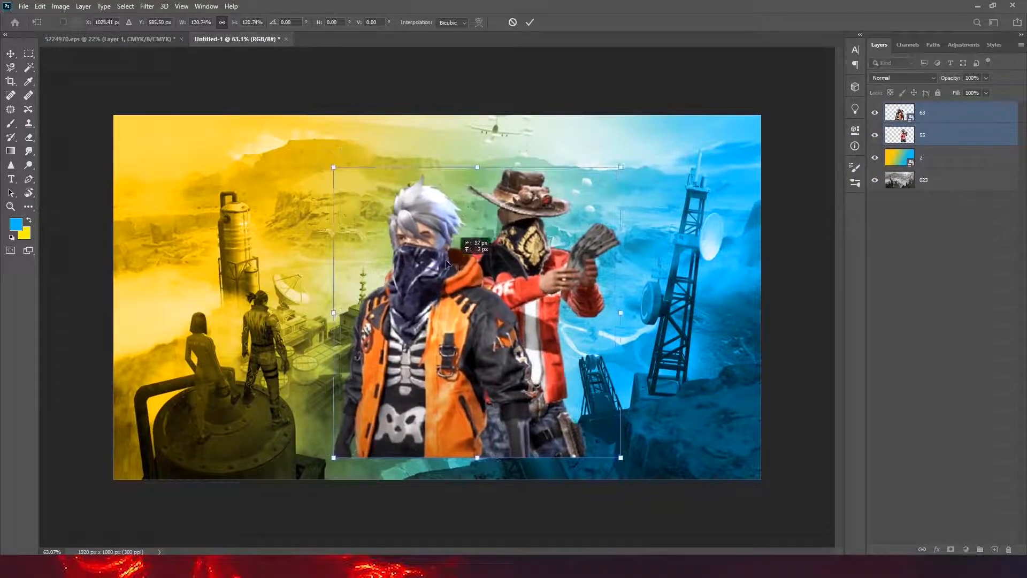
drag(458, 266, 449, 258)
click(530, 22)
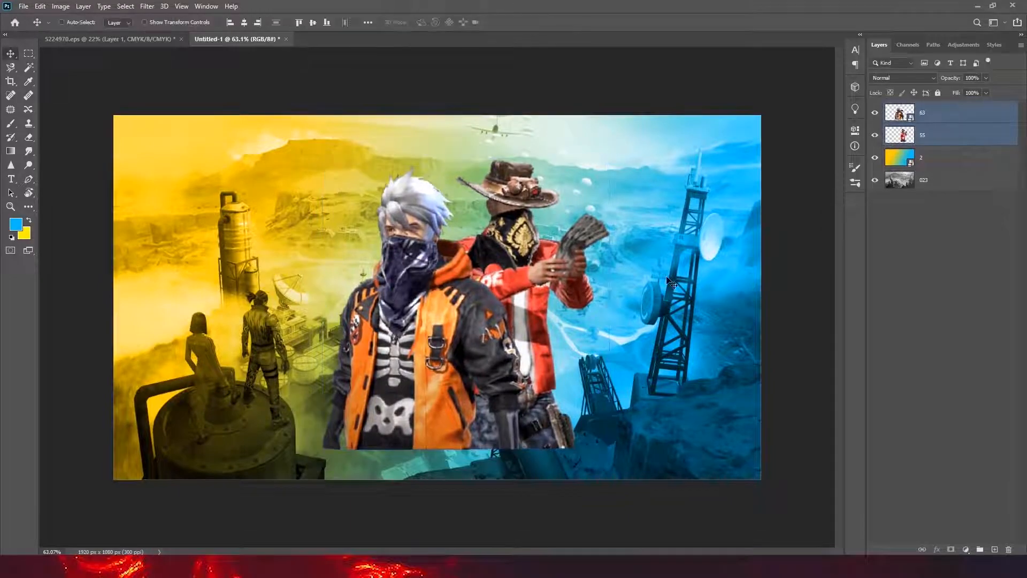
- Duplicate both character layers and merge the copies into one layer
scroll(482, 380, down, 2)
scroll(483, 381, up, 4)
drag(931, 116, 994, 549)
right_click(956, 117)
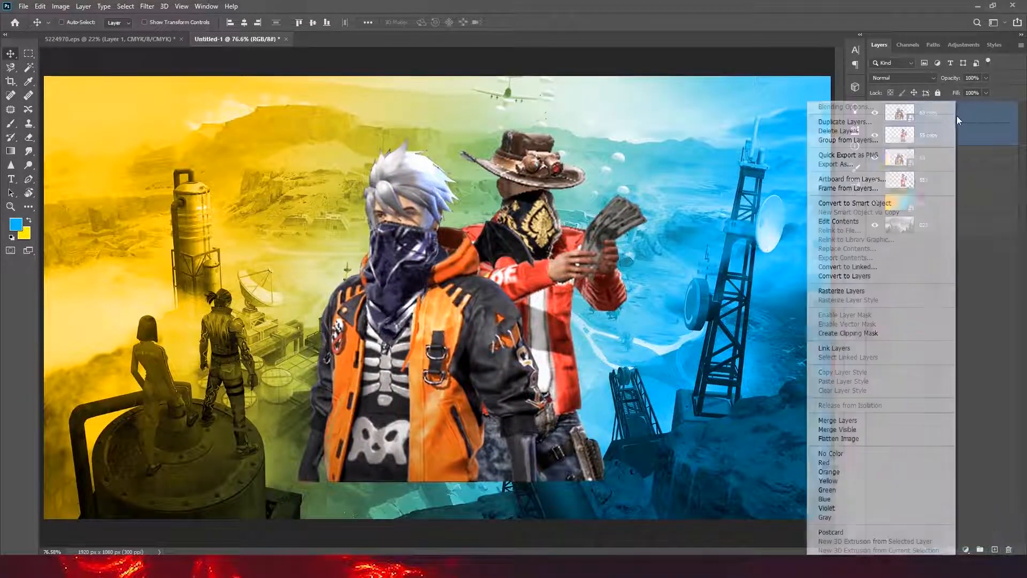
click(872, 420)
- Select the merged characters' outline and stroke it in white on a new layer
ctrl+click(904, 122)
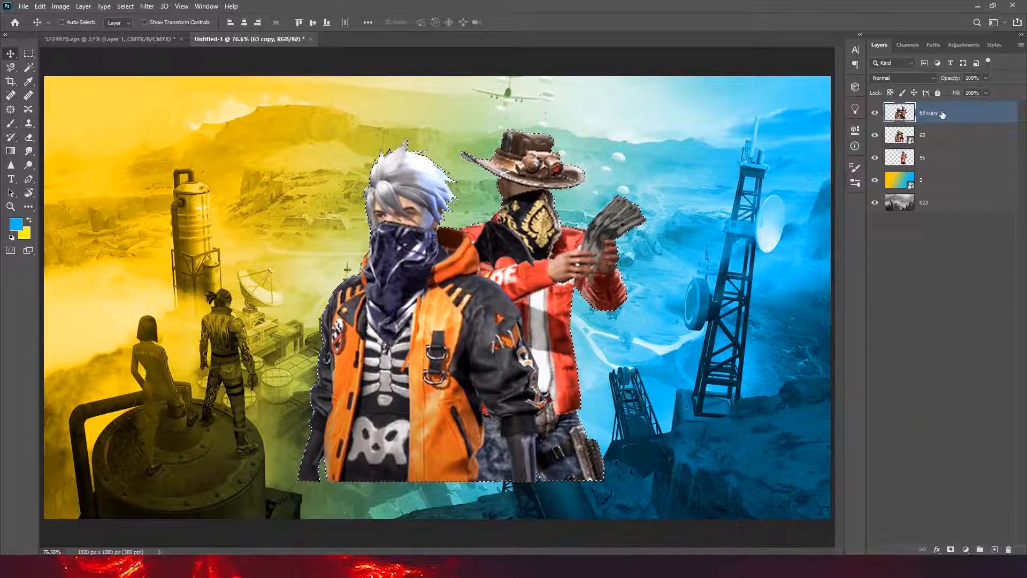
key(ctrl+shift+alt+n)
click(39, 6)
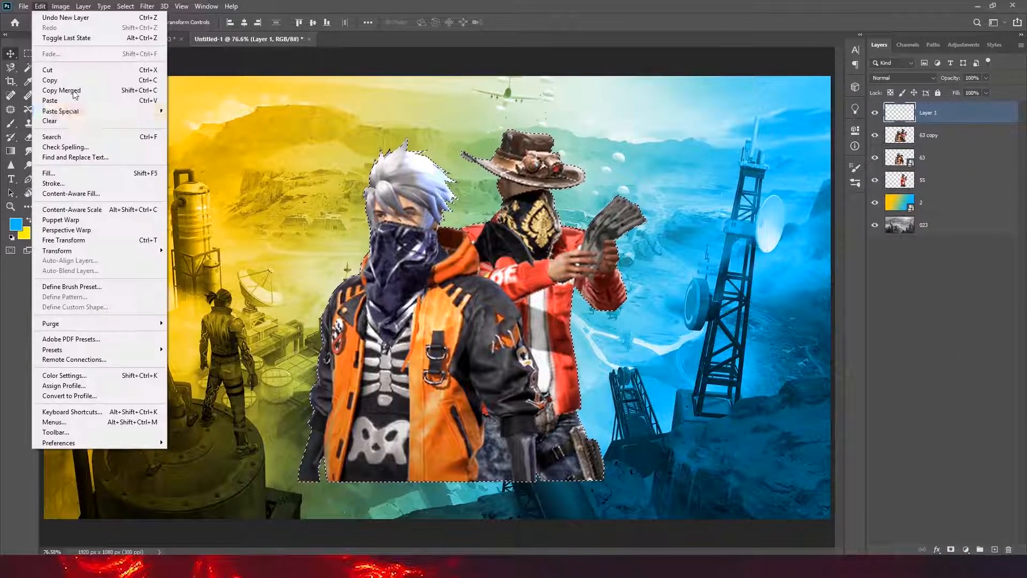
click(54, 183)
click(474, 168)
click(642, 78)
click(884, 70)
click(582, 141)
key(ctrl+d)
- Delete the merged character copy layer, 63 copy
ctrl+drag(631, 338, 551, 340)
key(ctrl+0)
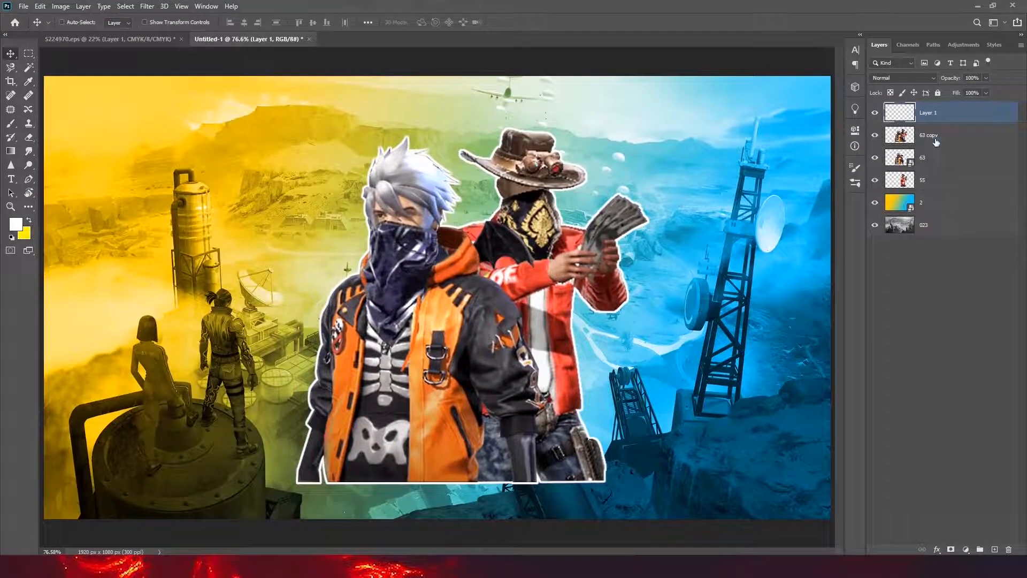
click(952, 140)
key(Delete)
- Place the white speed-line image across the canvas, directly below the outline layer
ctrl+drag(452, 286, 425, 230)
key(ctrl+0)
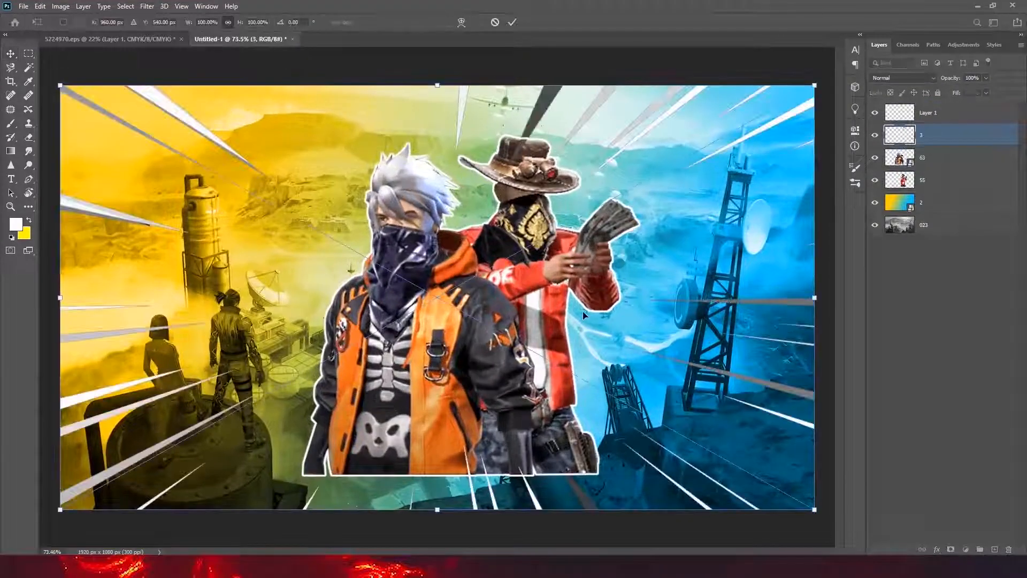
ctrl+drag(598, 328, 554, 309)
key(Return)
- Set the speed-line layer's blend mode to Overlay and duplicate the layer
click(910, 78)
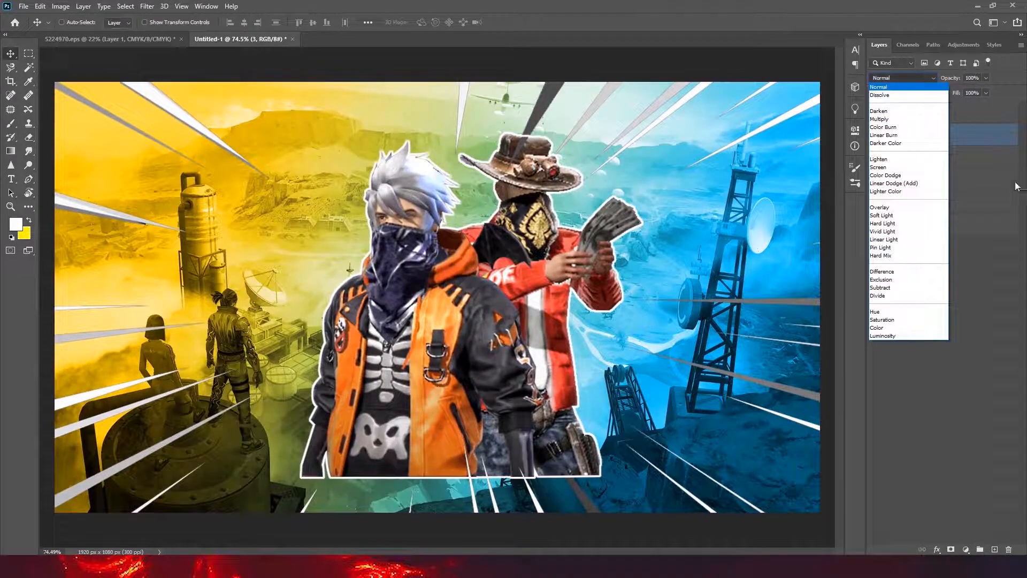
click(888, 209)
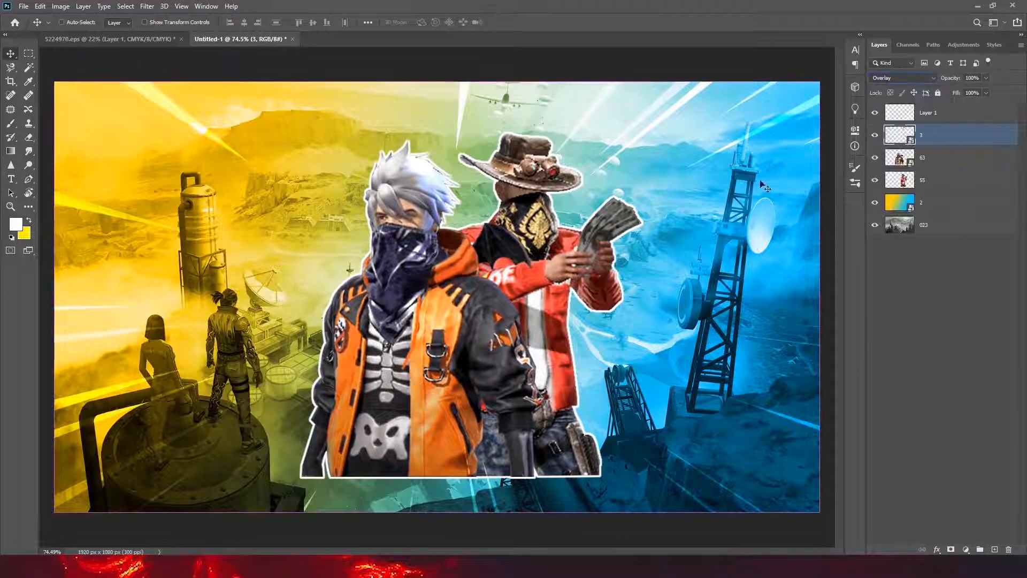
ctrl+drag(814, 201, 732, 194)
ctrl+drag(549, 251, 612, 242)
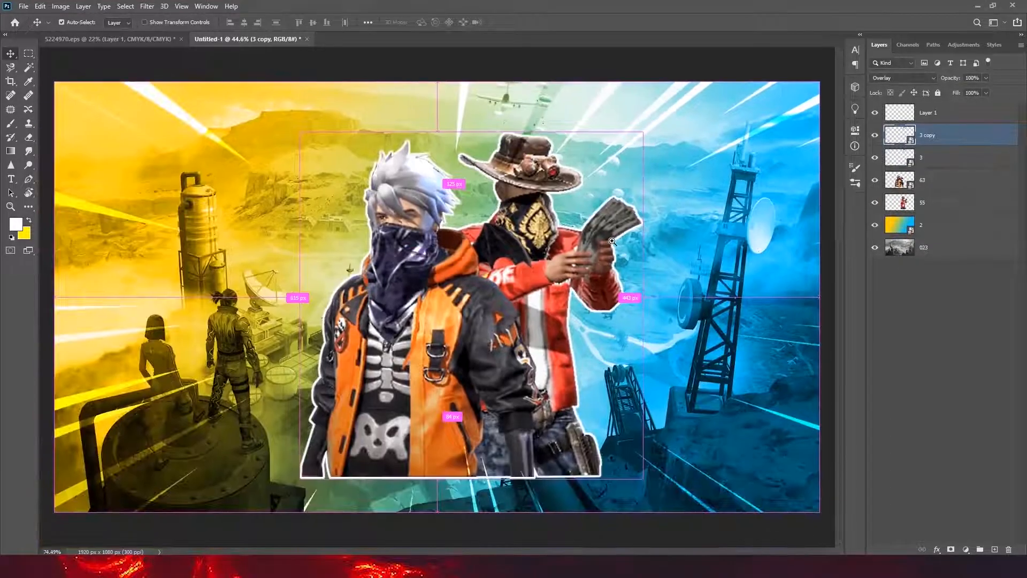
click(931, 181)
shift+click(931, 207)
shift+click(944, 164)
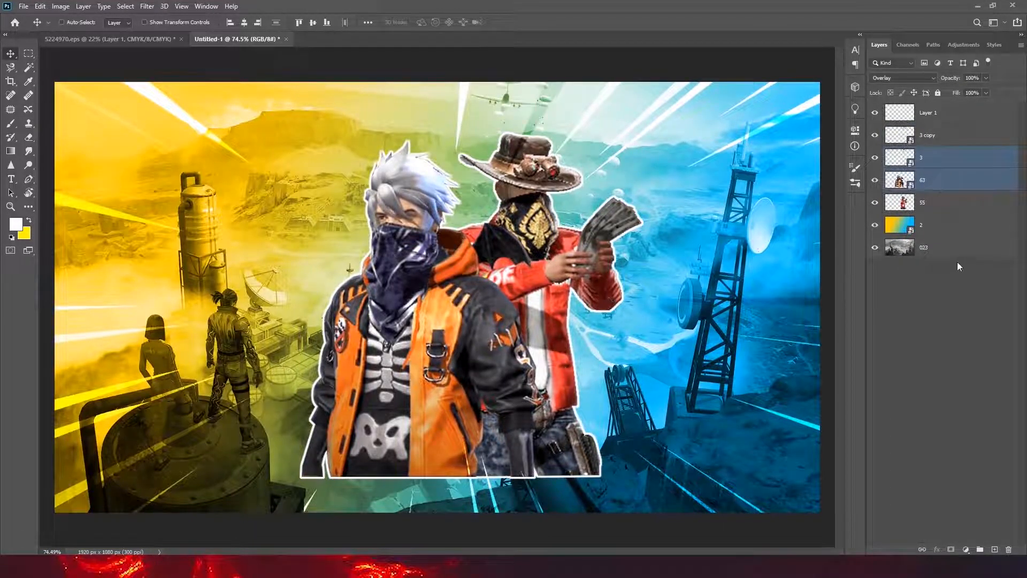
shift+click(936, 202)
drag(493, 309, 481, 311)
key(ctrl+z)
- Select the outline layer and both character layers and move them about 66 px to the left
click(951, 117)
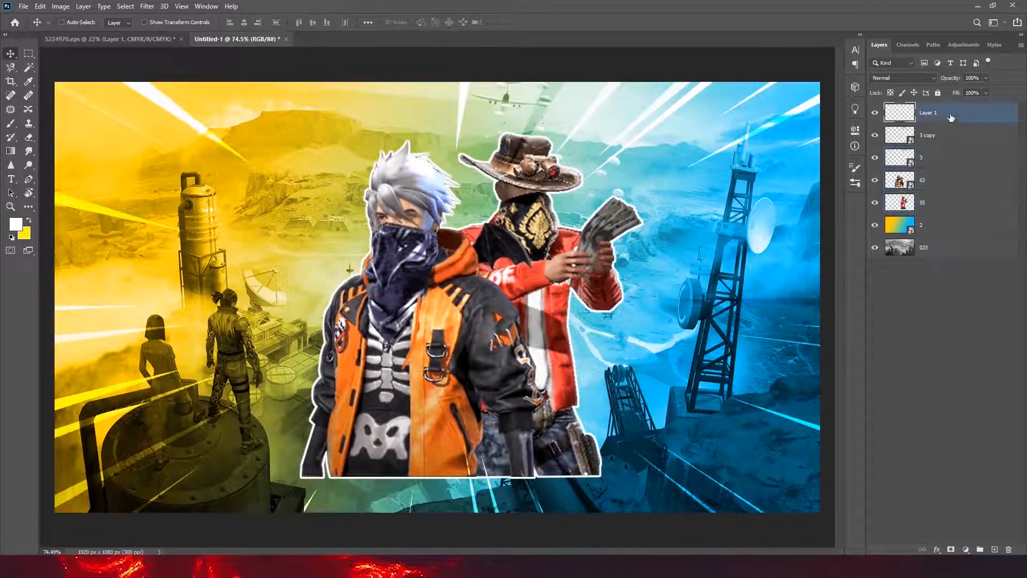
ctrl+click(932, 183)
ctrl+click(941, 209)
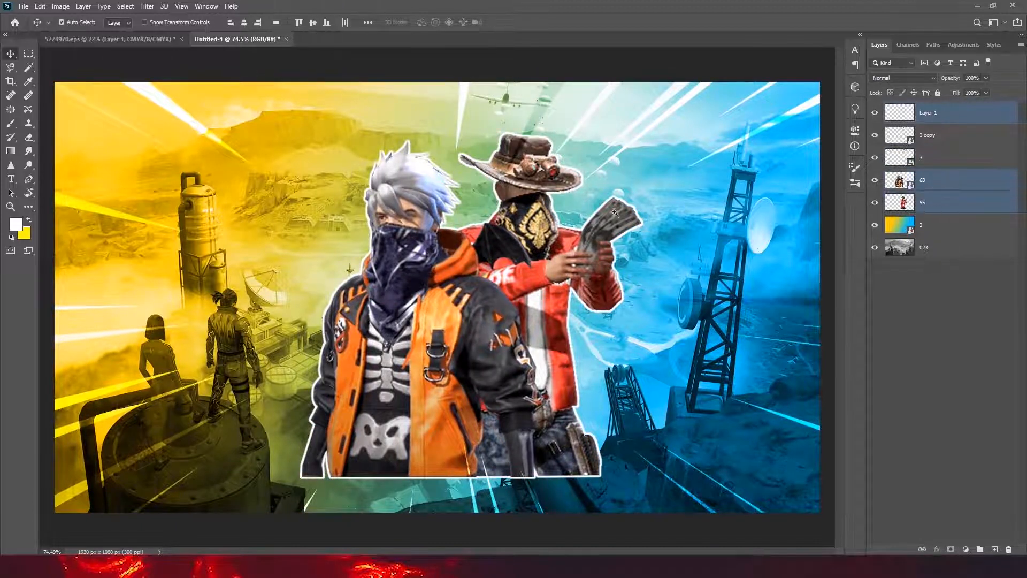
scroll(501, 299, down, 4)
drag(496, 302, 487, 302)
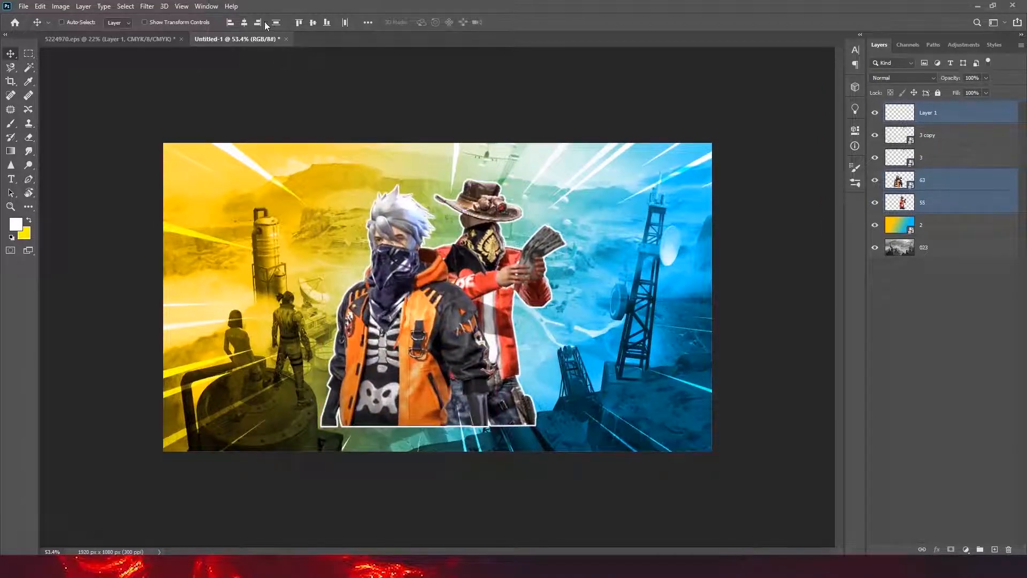
key(ctrl+z)
key(ctrl+shift+z)
- Reselect the outline and both character layers and shift them slightly back to the right
click(908, 337)
scroll(416, 338, up, 3)
click(414, 337)
click(507, 210)
click(926, 205)
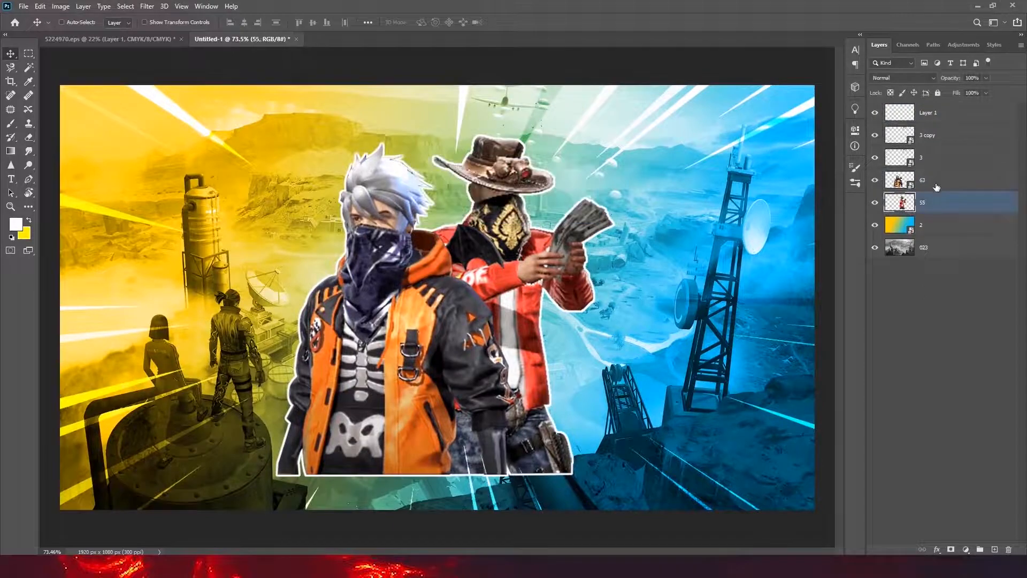
ctrl+click(935, 183)
ctrl+click(935, 115)
drag(507, 349, 525, 350)
scroll(521, 345, down, 2)
scroll(522, 342, up, 2)
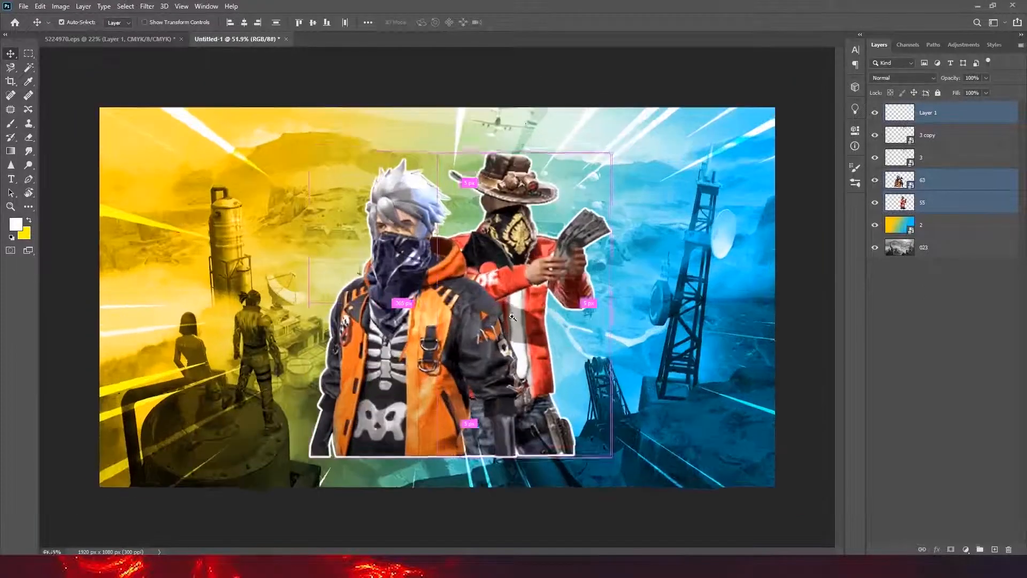
- Scale the outline and both characters together to about 98.7%
key(ctrl+t)
drag(624, 470, 622, 466)
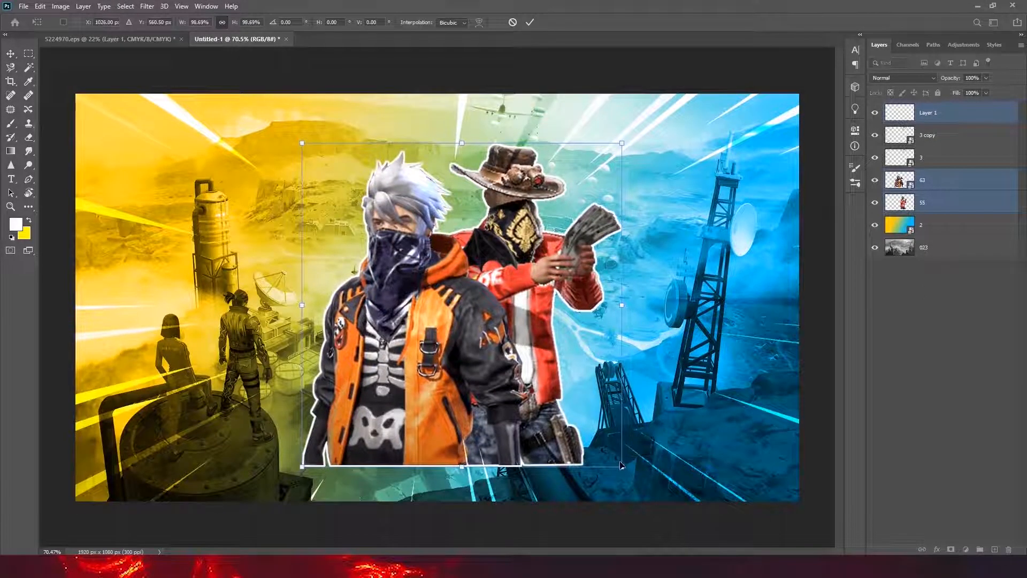
key(Return)
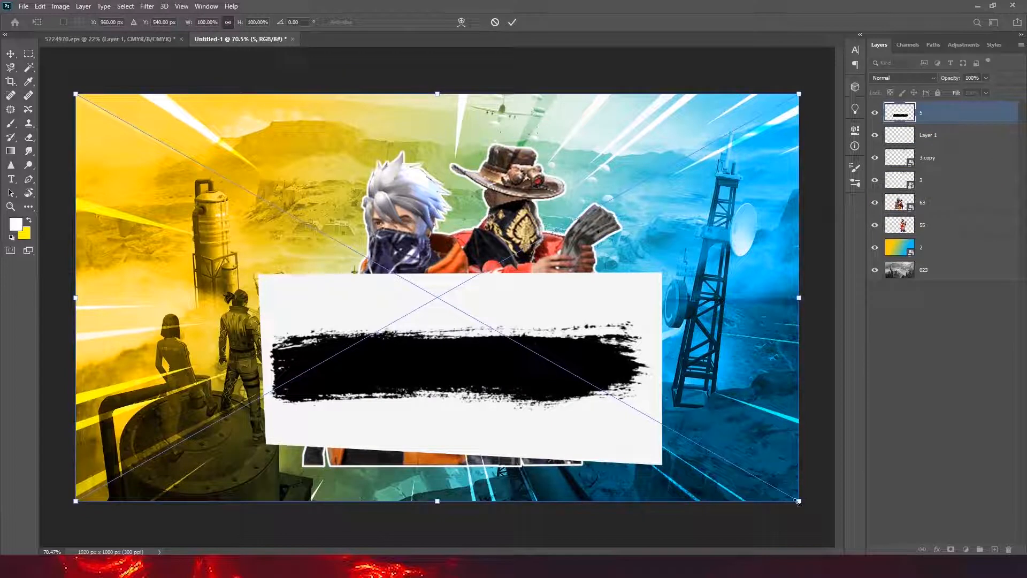
- Scale down the placed black brush-stroke image and position it over the characters' lower bodies, at the canvas's bottom edge
drag(798, 502, 755, 476)
drag(551, 343, 551, 426)
click(512, 22)
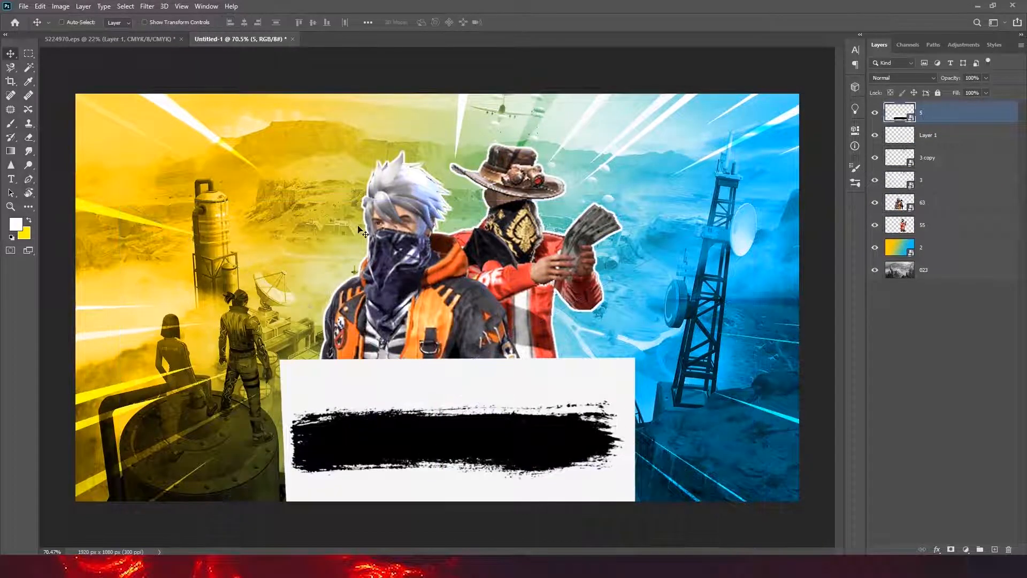
- Set the brush-stroke layer's blend mode to Multiply and rasterize the layer
click(886, 79)
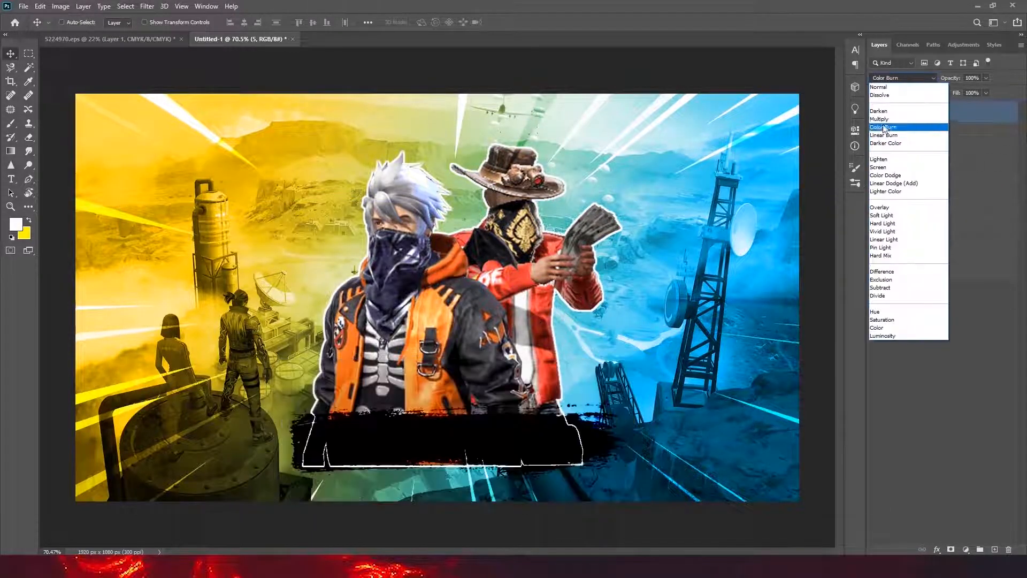
click(883, 123)
scroll(503, 463, up, 5)
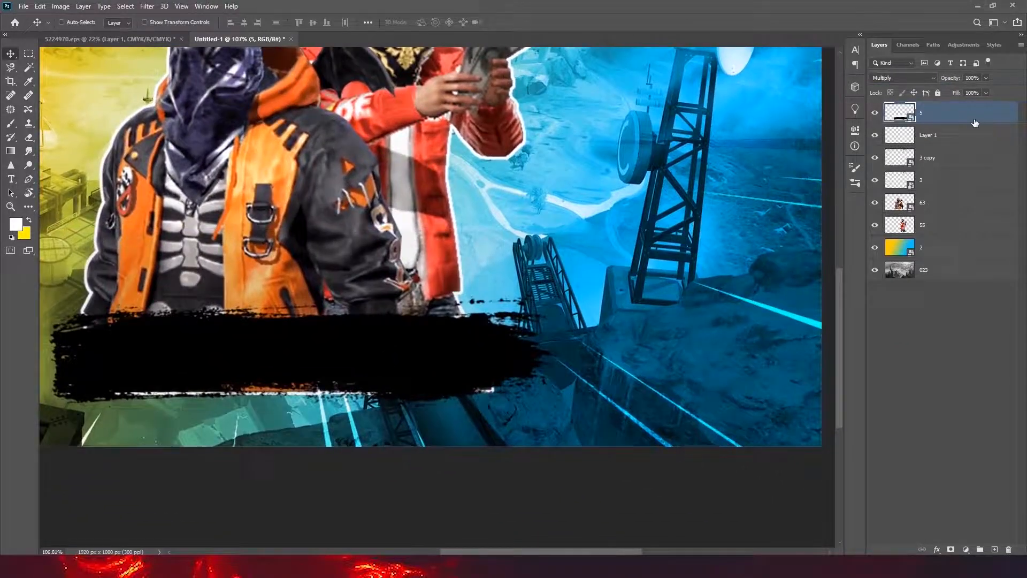
right_click(975, 123)
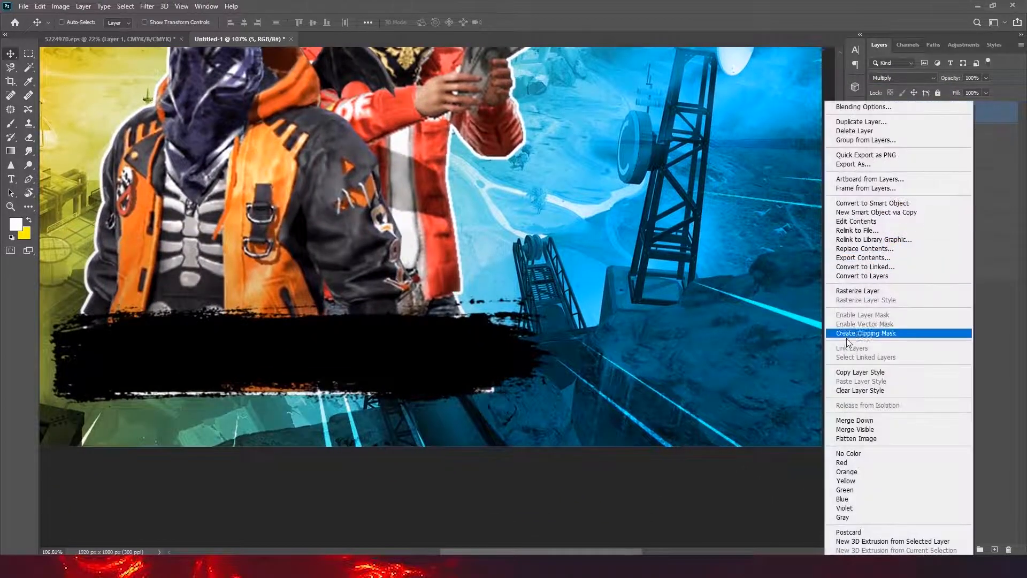
click(852, 291)
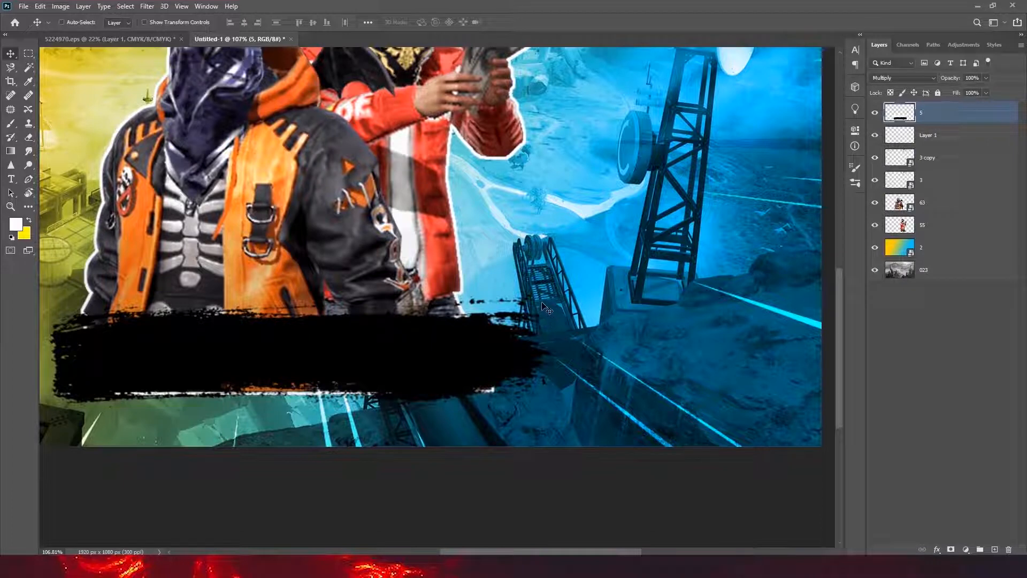
- Copy the brush stroke's ragged right end to a new layer and move the copy towards the stroke's left end
key(m)
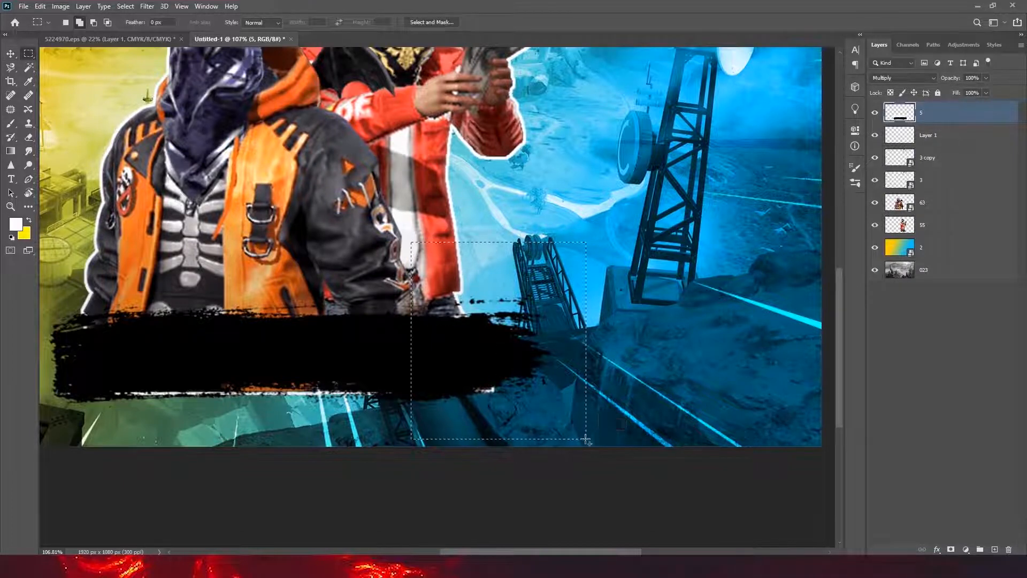
key(ctrl+j)
key(v)
drag(498, 354, 738, 225)
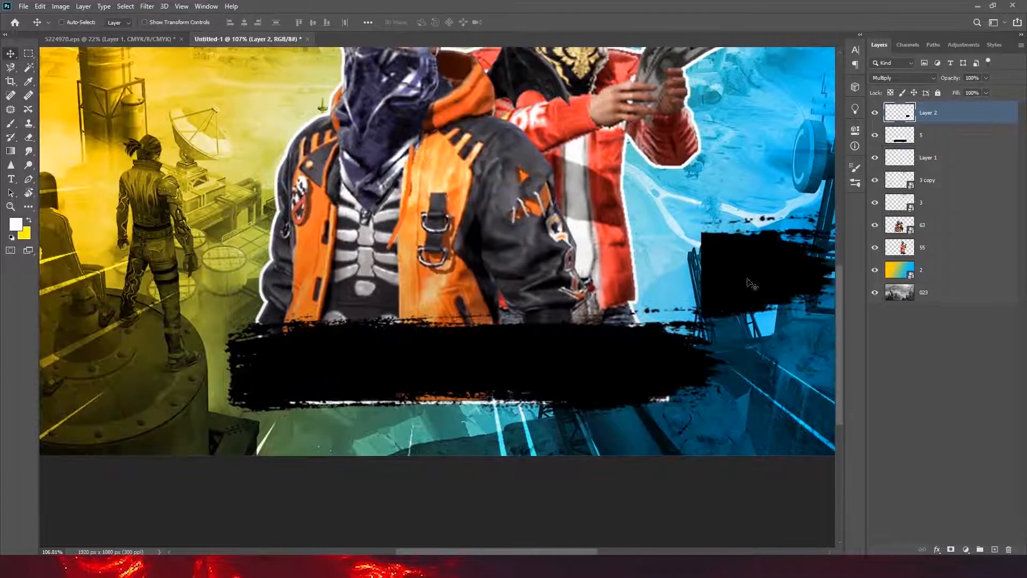
drag(736, 268, 340, 276)
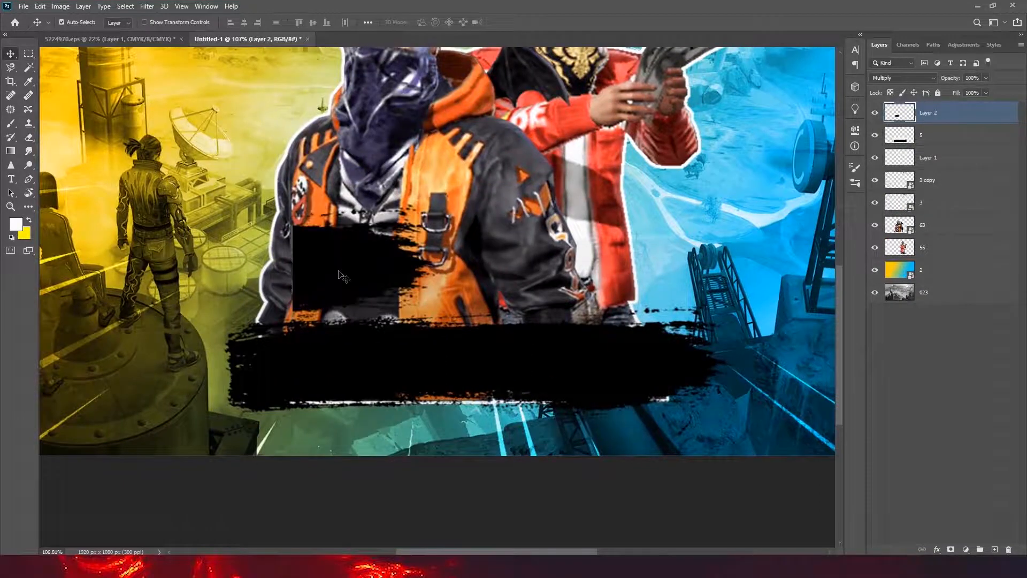
- Mirror the copied brush end, tilt it slightly and fit it onto the left end of the brush stroke
key(ctrl+t)
right_click(341, 275)
click(360, 433)
drag(377, 356, 231, 413)
drag(321, 243, 354, 199)
drag(242, 339, 242, 333)
scroll(256, 337, down, 6)
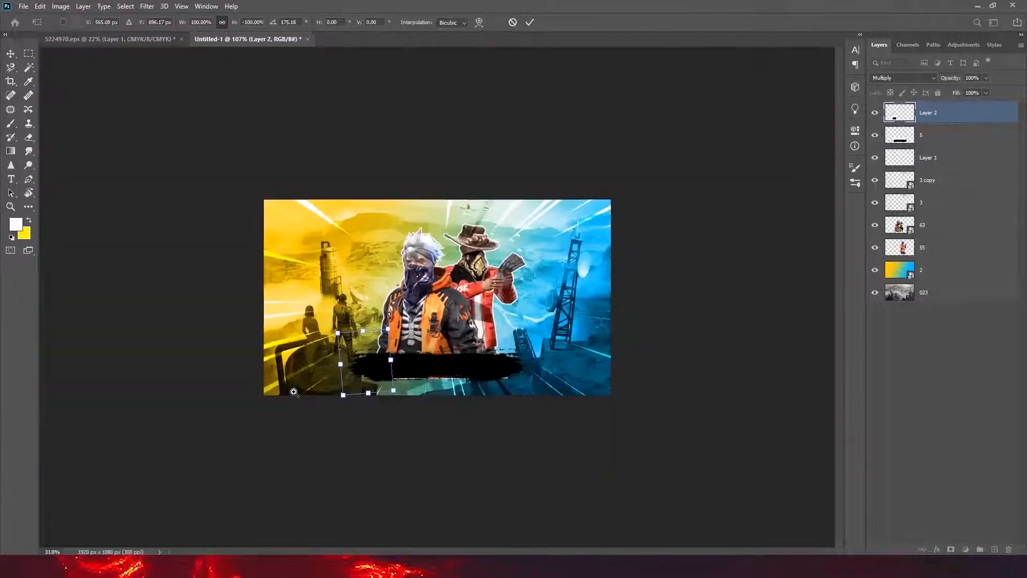
click(530, 23)
scroll(578, 298, up, 5)
scroll(260, 503, down, 2)
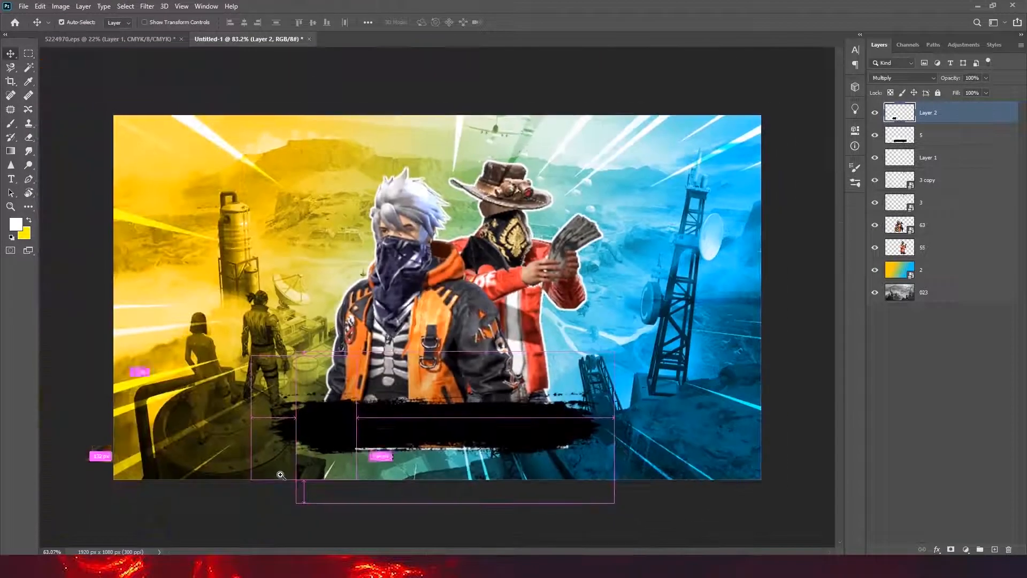
- Merge the two brush-stroke layers and set the merged layer's blend mode to Multiply
ctrl+click(934, 146)
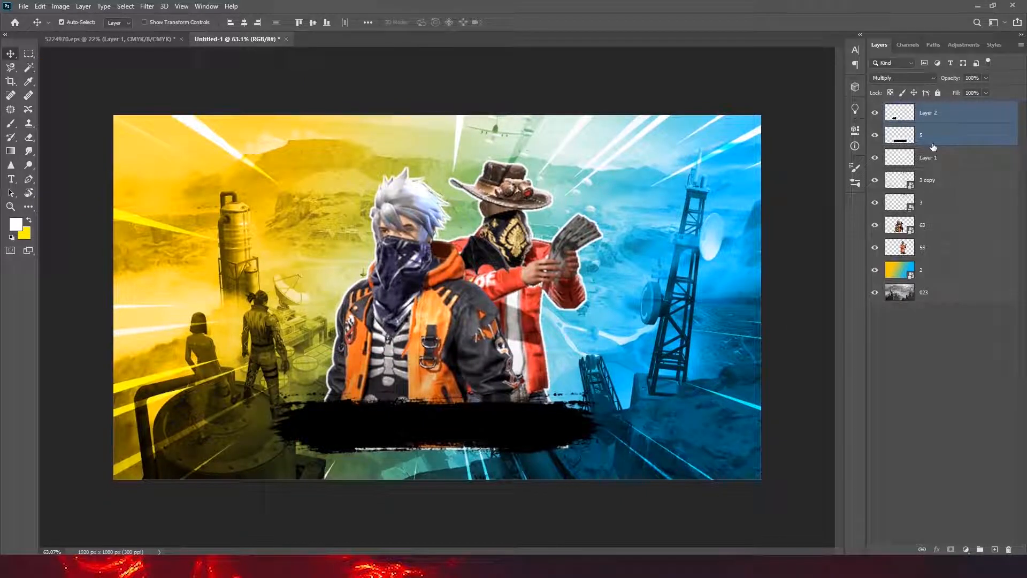
key(ctrl+e)
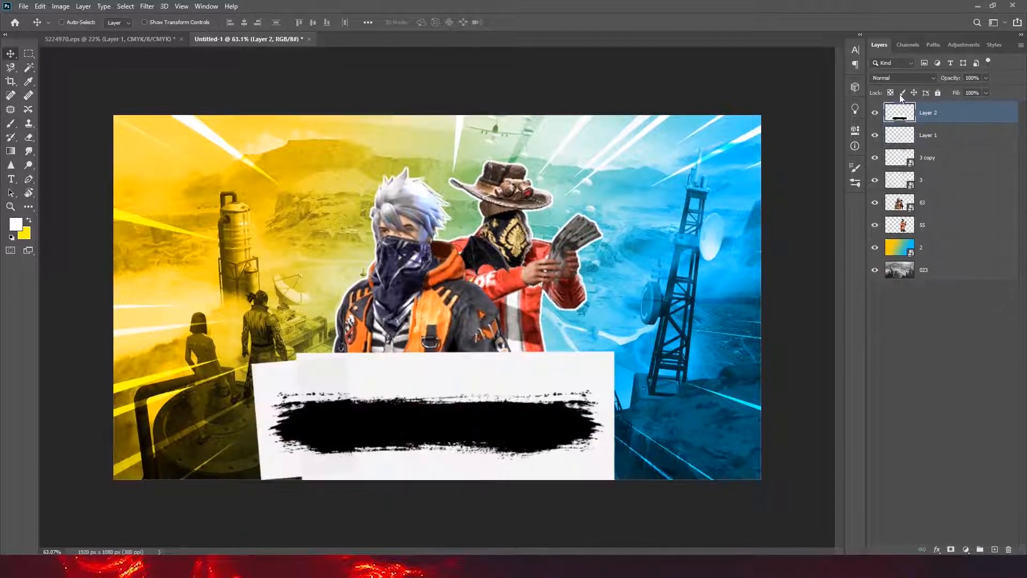
click(934, 79)
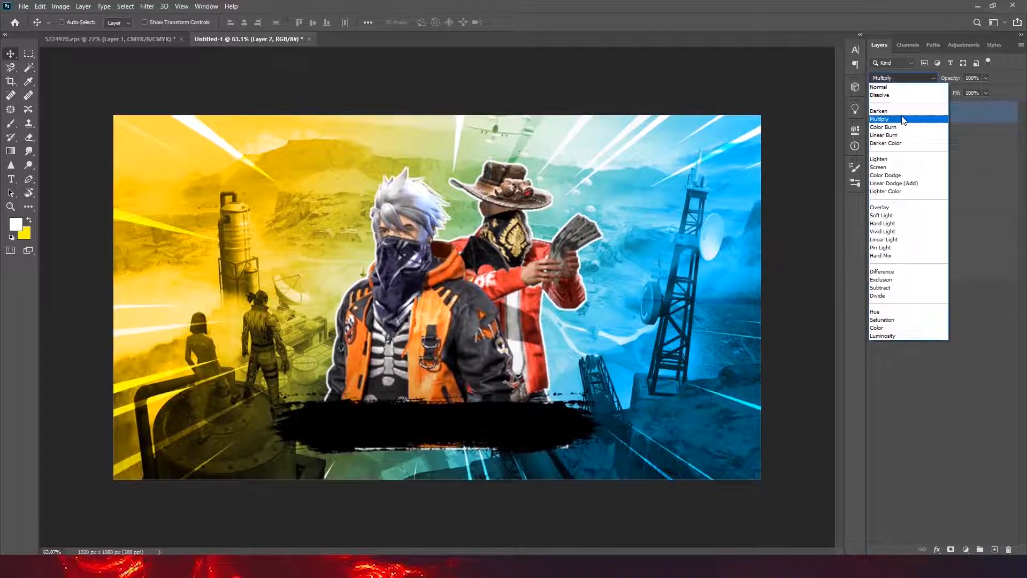
click(879, 119)
- Duplicate the merged brush stroke and place the copy slightly lower so both form one thicker black banner
scroll(531, 432, up, 3)
drag(546, 454, 570, 351)
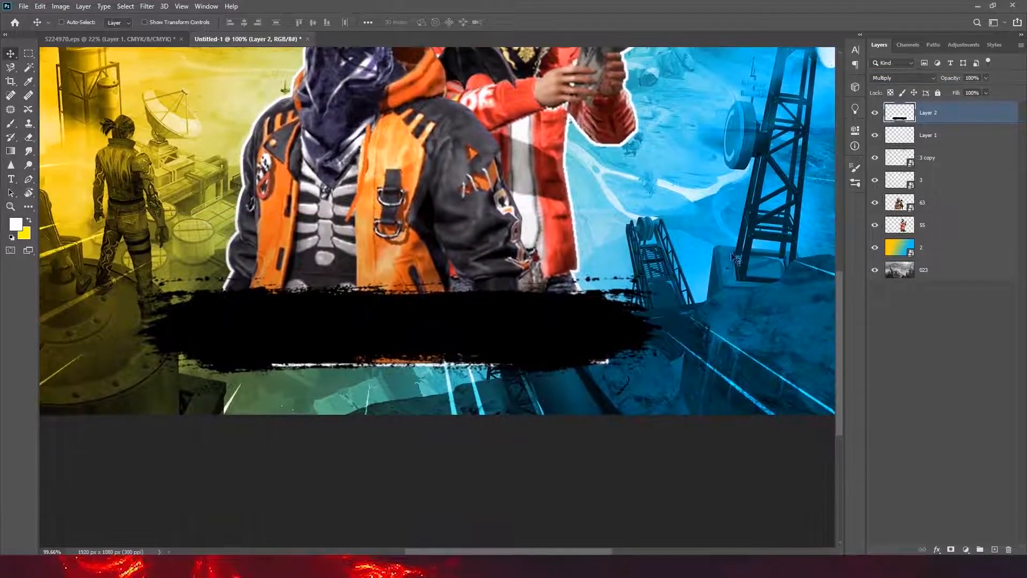
drag(453, 334, 455, 381)
scroll(470, 361, down, 8)
scroll(479, 357, up, 4)
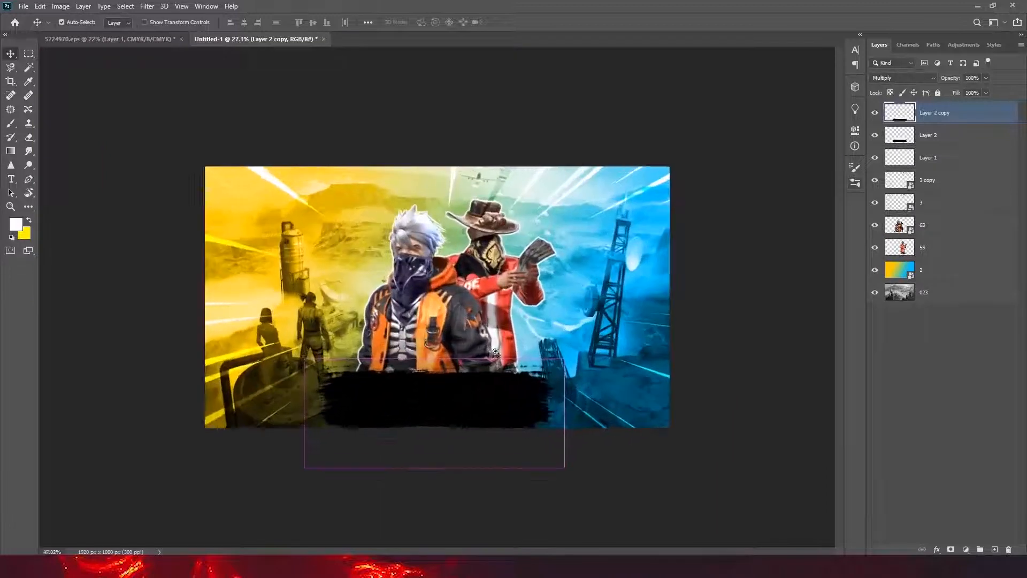
- Select both brush-stroke layers, the outline and both characters, and move them about 56 px up and 13 px right
shift+click(938, 134)
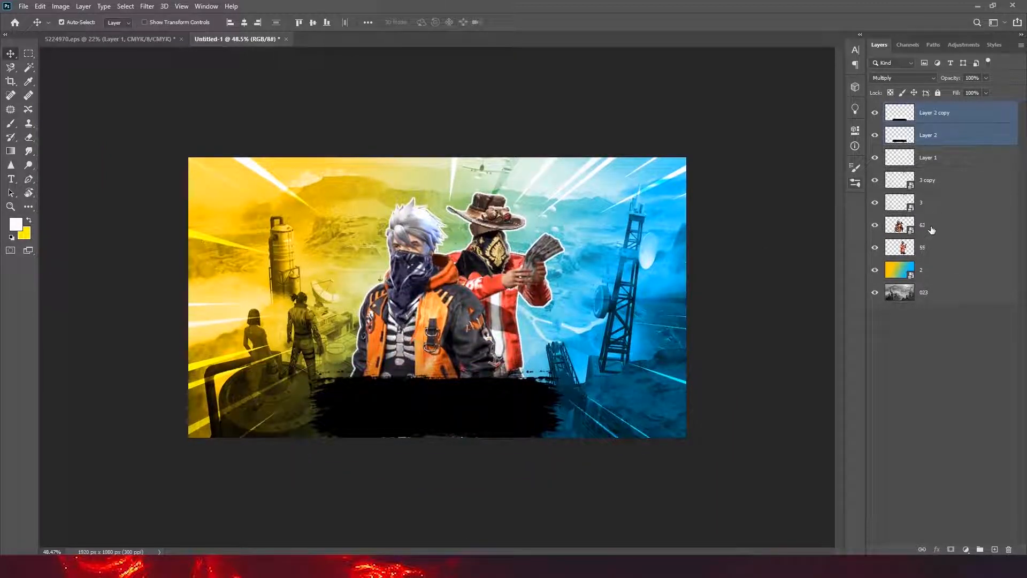
ctrl+click(931, 226)
ctrl+click(958, 158)
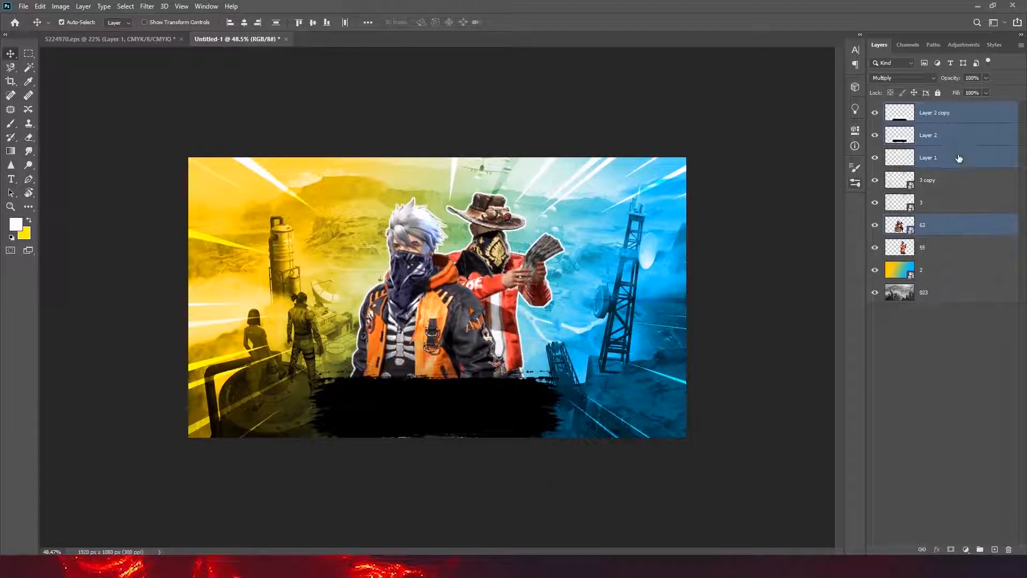
ctrl+click(938, 249)
key(ctrl+t)
drag(545, 333, 548, 322)
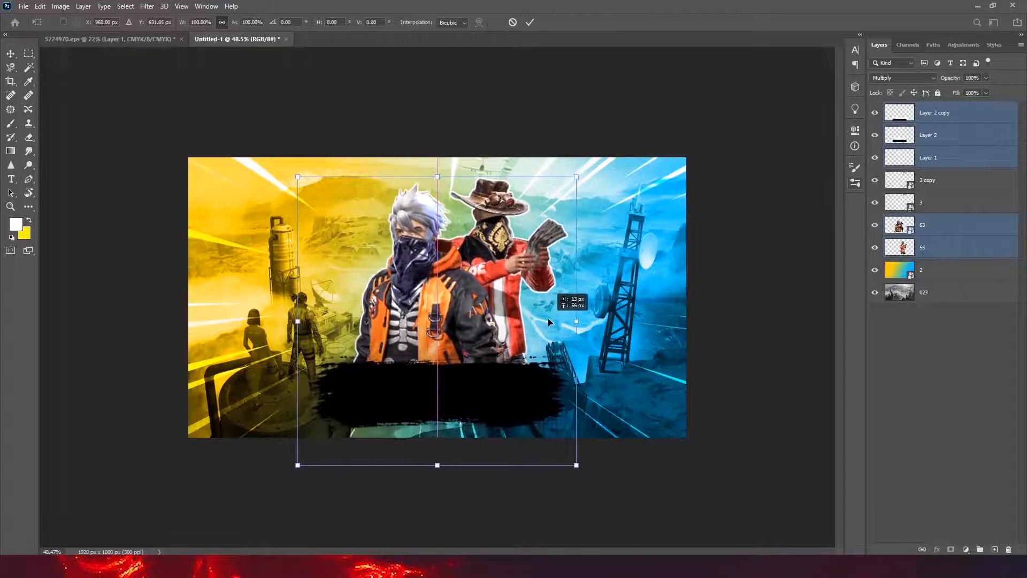
click(530, 22)
- Duplicate both character layers and merge the two copies into a single layer
drag(537, 338, 565, 342)
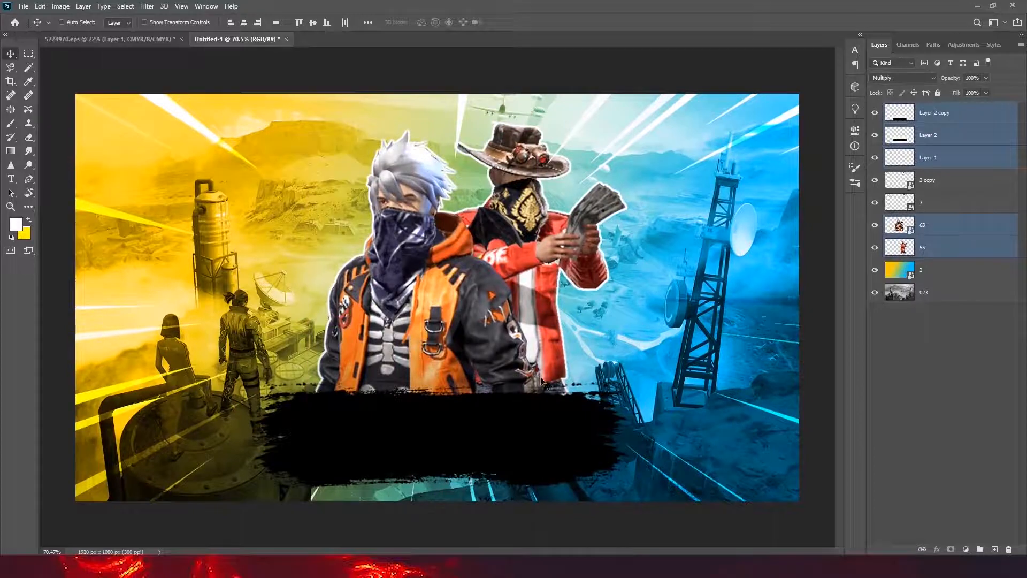
drag(230, 300, 292, 284)
drag(542, 365, 493, 384)
click(954, 231)
ctrl+click(952, 247)
drag(983, 251, 994, 550)
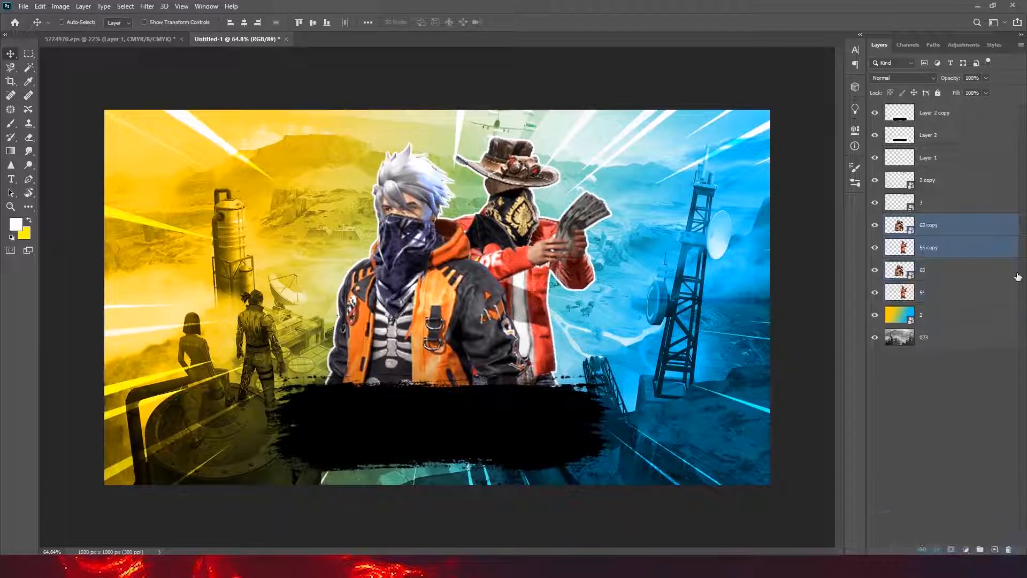
right_click(972, 247)
click(921, 420)
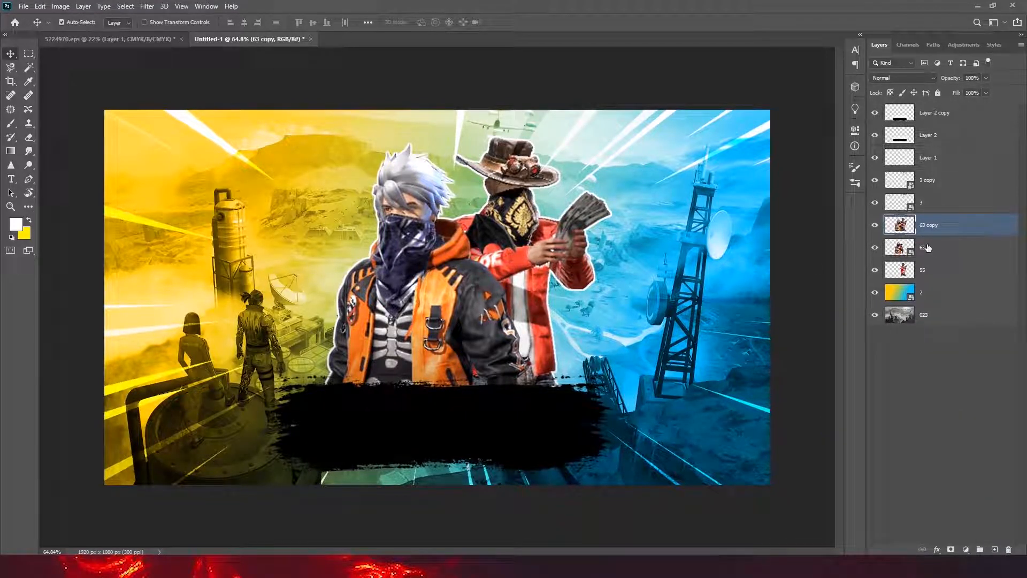
- Turn the merged character copy solid black by lowering its Lightness to the minimum with Hue/Saturation
key(ctrl+u)
click(928, 124)
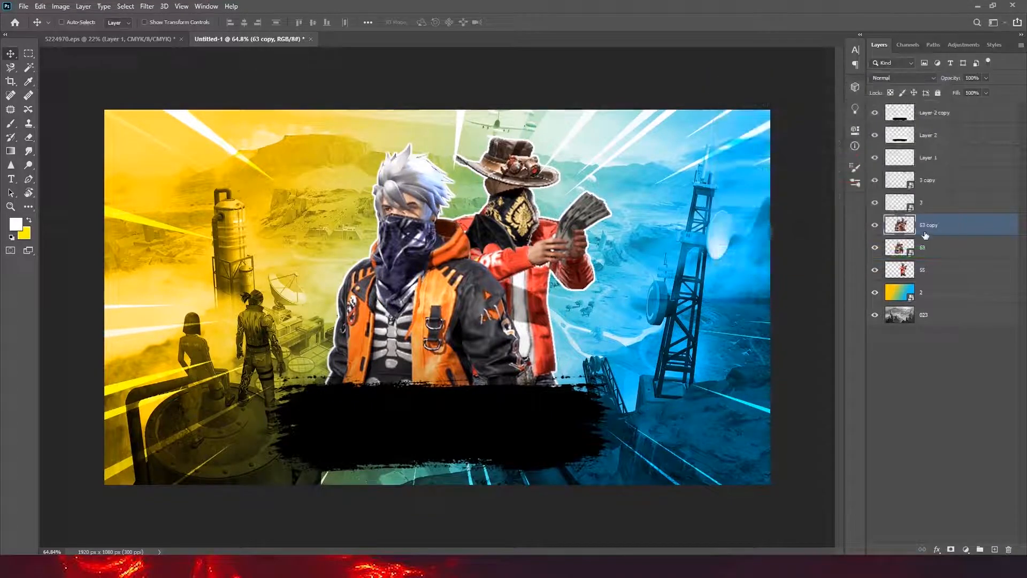
click(60, 5)
mouse_move(107, 34)
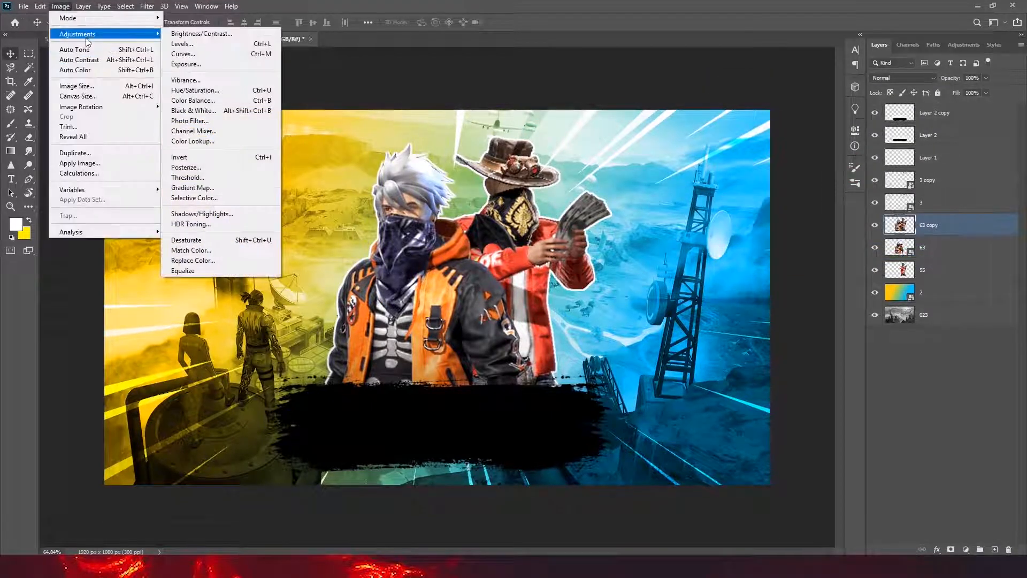
click(230, 90)
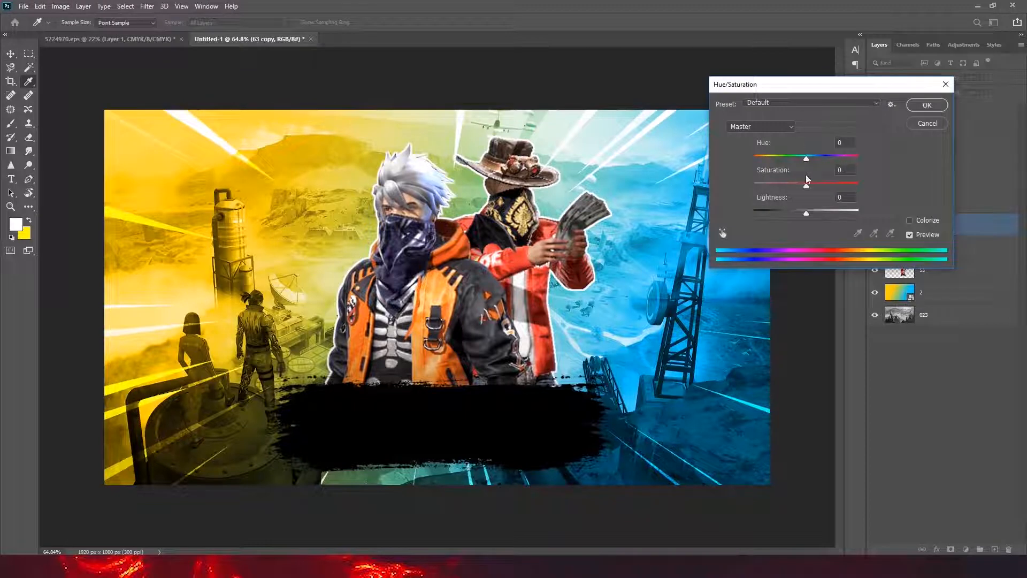
drag(806, 213, 714, 212)
click(931, 107)
- Move the black silhouette layer beneath both character layers and nudge it left as an offset shadow
drag(938, 228, 933, 273)
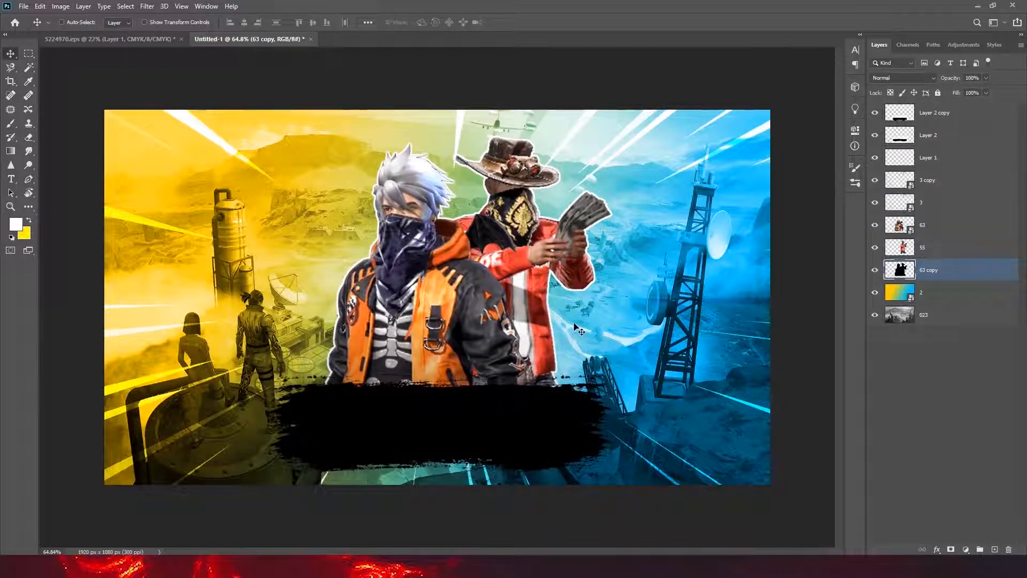
key(shift+Left)
key(shift+Left)
key(shift+Left)
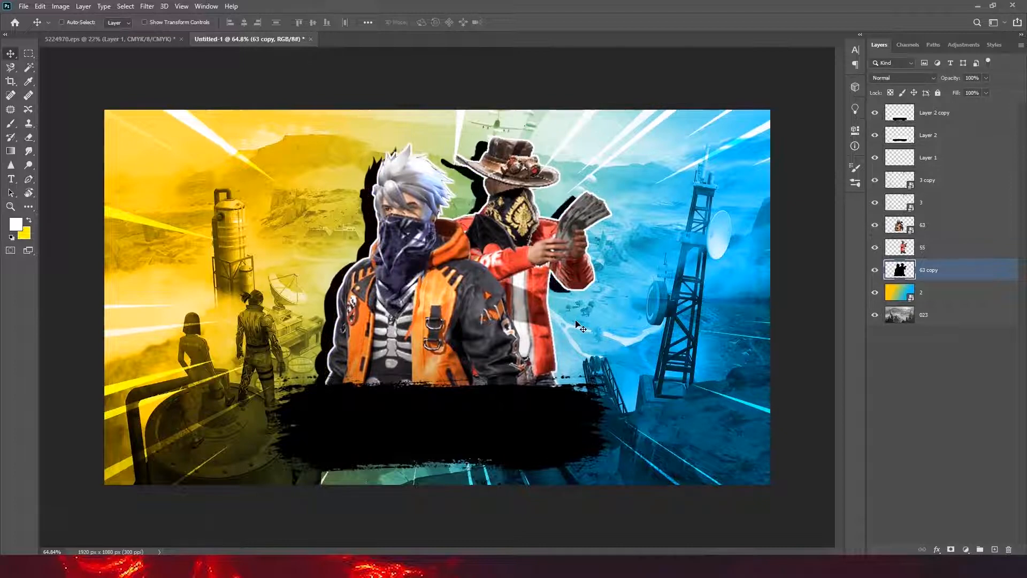
key(shift+Left)
key(shift+Left)
key(shift+Left)
key(shift+Left)
key(shift+Left)
- Reduce the black silhouette shadow's opacity to 60%
drag(987, 79, 958, 94)
scroll(386, 350, up, 6)
drag(506, 330, 463, 319)
scroll(492, 324, down, 6)
scroll(477, 318, up, 4)
scroll(464, 319, down, 2)
drag(987, 78, 995, 92)
scroll(328, 214, up, 8)
drag(428, 160, 461, 159)
scroll(455, 188, down, 7)
drag(451, 204, 451, 209)
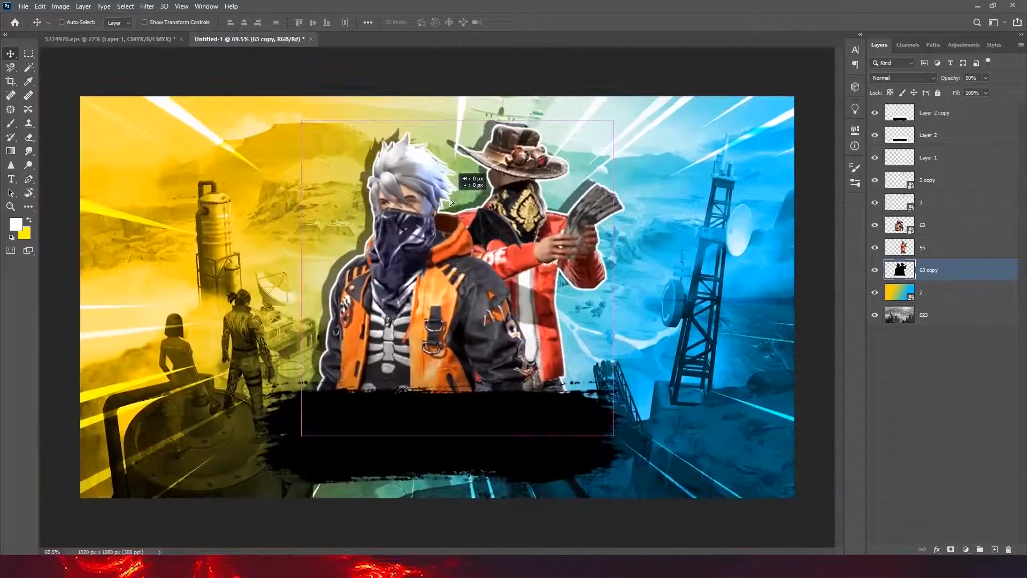
click(991, 89)
scroll(581, 258, up, 4)
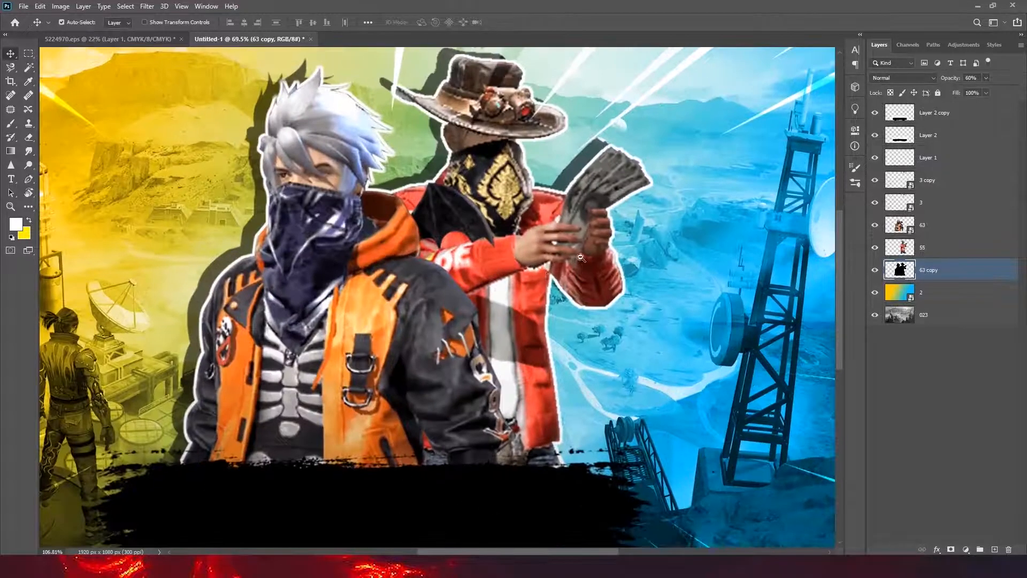
key(ctrl+space)
drag(487, 309, 470, 330)
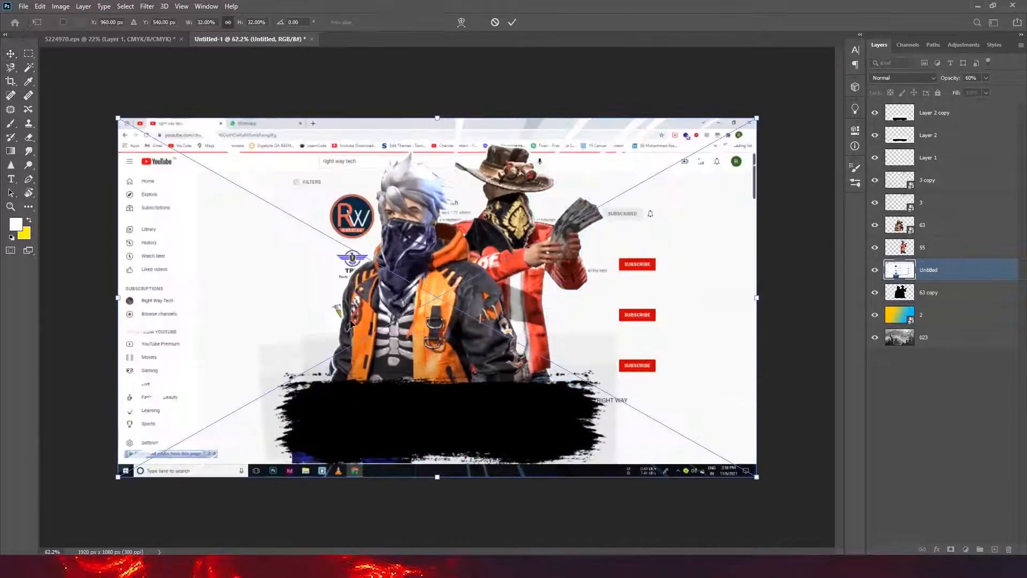
- Place the YouTube search-results screenshot at 32% scale and move its layer to the top of the layer stack
key(Return)
drag(966, 95, 963, 103)
drag(393, 191, 442, 204)
drag(628, 259, 435, 353)
drag(496, 326, 473, 336)
- Copy the first Right Way Tech channel row from the screenshot to a new layer and delete the screenshot layer
key(m)
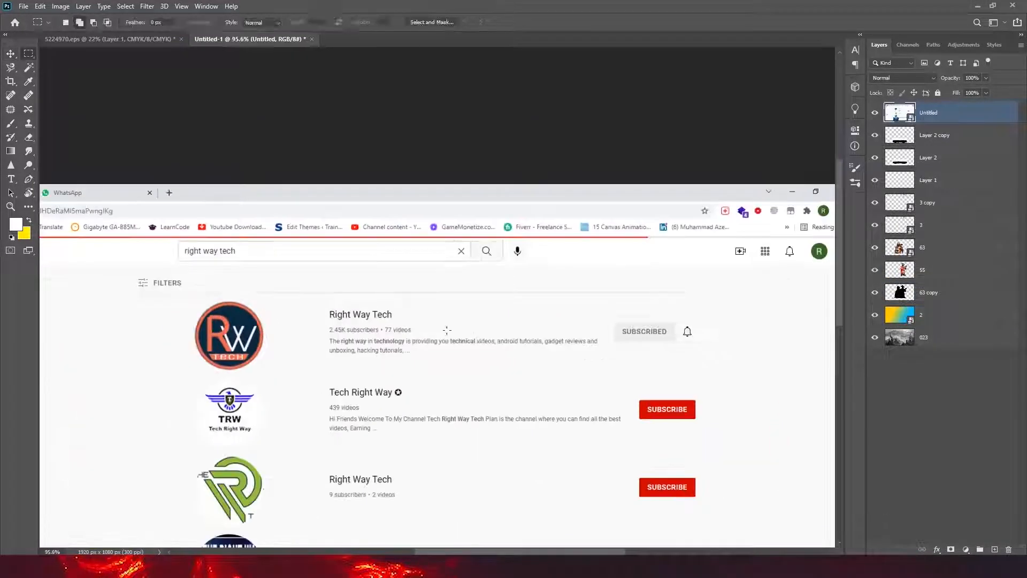
drag(437, 332, 709, 373)
key(ctrl+j)
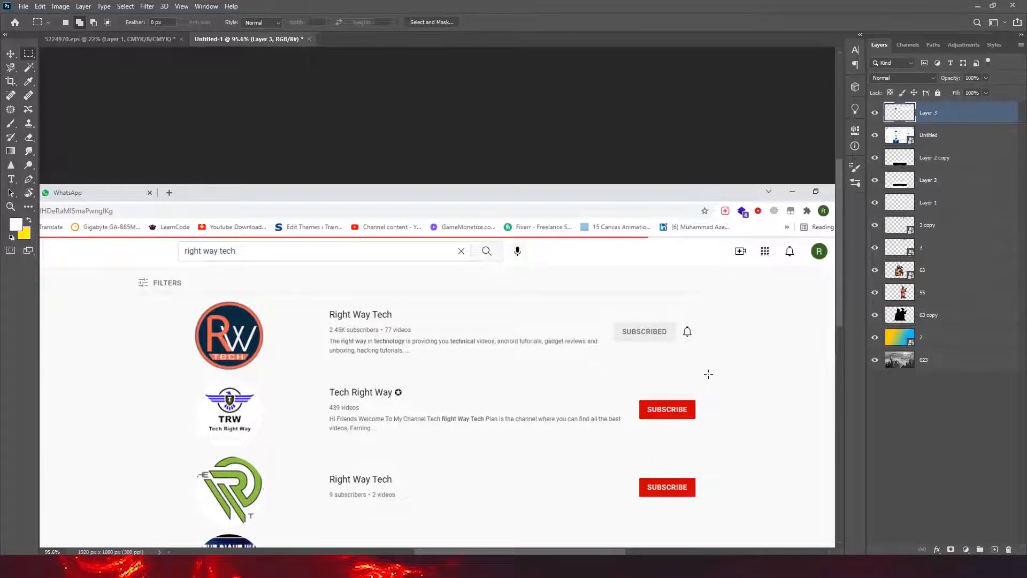
key(v)
click(952, 137)
key(Delete)
- Copy the channel logo from the row to its own layer and move it right, close to the channel name
drag(498, 349, 438, 403)
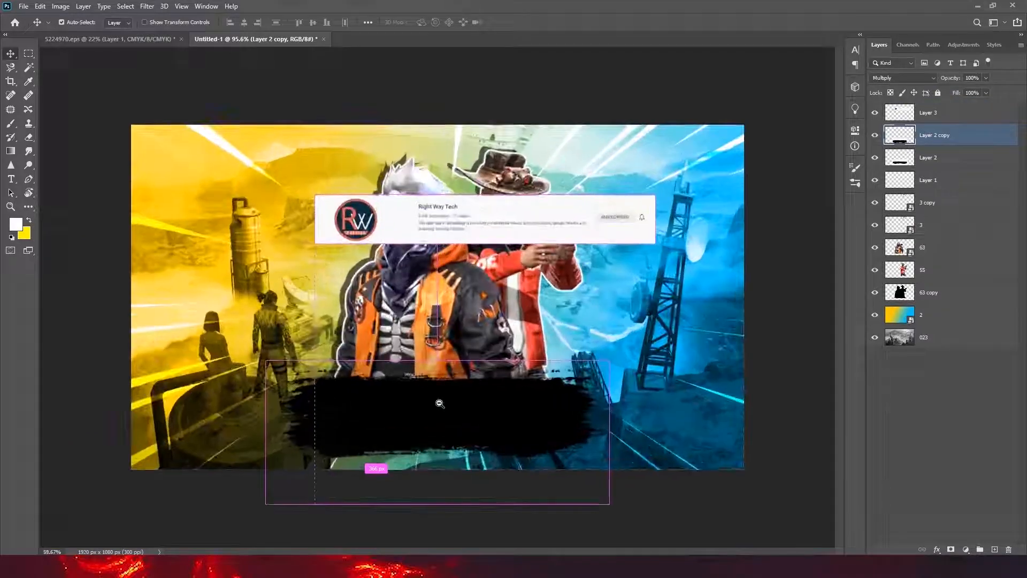
scroll(488, 247, up, 5)
key(m)
drag(296, 181, 452, 331)
click(937, 114)
key(ctrl+j)
key(v)
drag(394, 275, 516, 275)
drag(819, 235, 626, 257)
- Erase the leftover left part of the channel row layer, including the original logo
key(m)
click(935, 134)
drag(209, 305, 588, 307)
drag(574, 310, 640, 312)
drag(102, 138, 451, 424)
key(Delete)
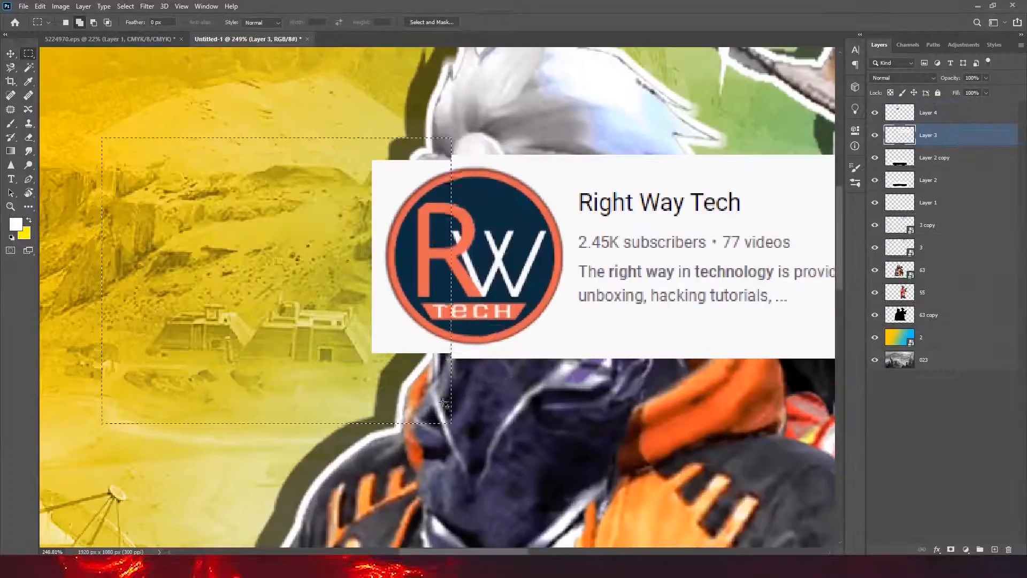
drag(477, 325, 495, 324)
key(ctrl+z)
key(ctrl+z)
- Paint over the two-line channel description within a rectangular selection and deselect
drag(509, 236, 591, 273)
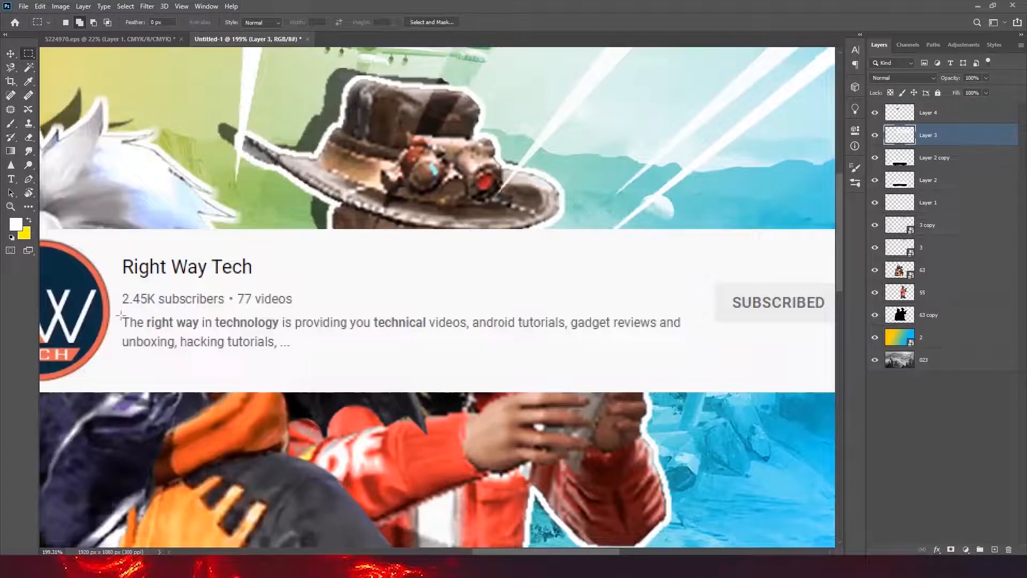
drag(115, 310, 691, 363)
key(b)
drag(160, 331, 675, 317)
key(ctrl+d)
- Copy the channel name and subscriber line to a new layer and move the copy slightly lower in the row
drag(102, 276, 118, 276)
key(m)
drag(113, 236, 362, 328)
key(ctrl+j)
key(v)
mouse_move(211, 298)
mouse_down()
mouse_move(211, 344)
mouse_move(226, 344)
mouse_up()
- Paint out the original channel name and subscriber line on the row's background layer
click(928, 157)
key(b)
drag(305, 262, 153, 262)
drag(366, 369, 334, 388)
- Separate the Subscribed button and bell onto their own layer and bring them closer to the channel name, shortening the row
click(928, 135)
key(m)
drag(526, 318, 382, 377)
click(929, 157)
key(ctrl+j)
key(v)
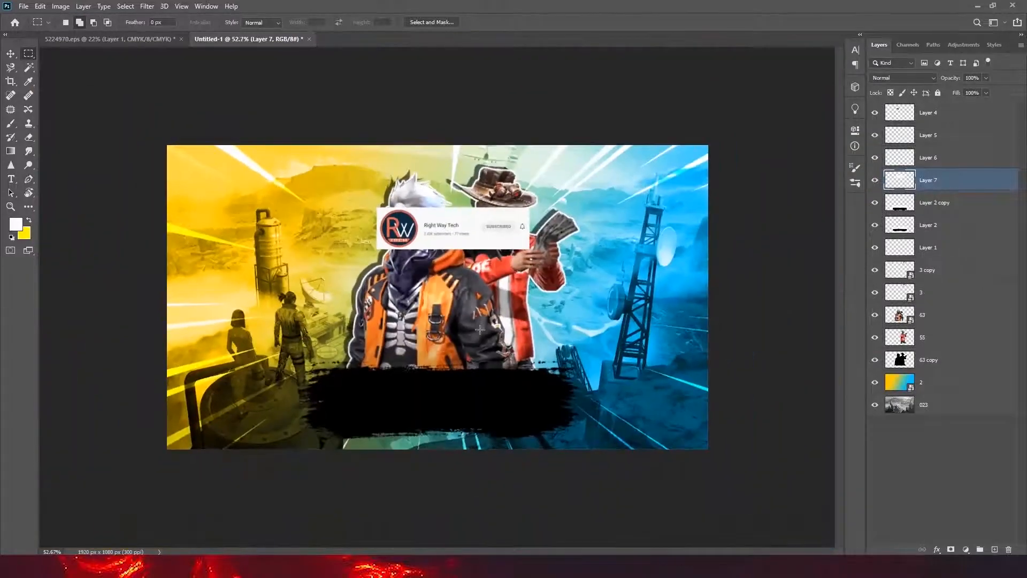
- Merge the four channel-row layers into one and move the result onto the blue area beside the red-jacketed character
shift+click(882, 115)
click(875, 113)
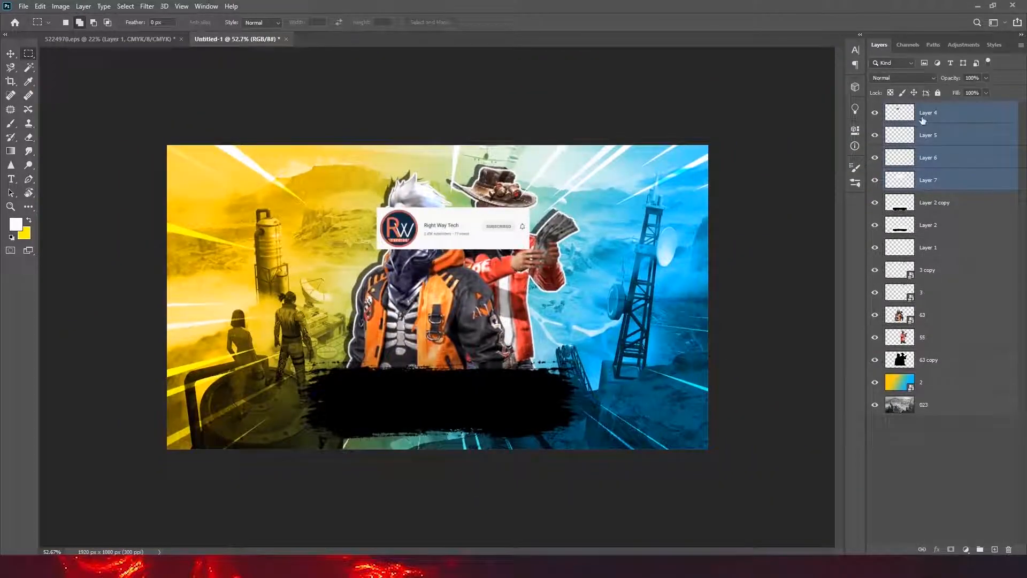
key(ctrl+e)
key(v)
drag(463, 247, 676, 273)
scroll(521, 316, up, 5)
- Scale the channel card down, tilt it slightly counterclockwise and position it beside the red jacket, below the money
key(ctrl+t)
drag(564, 326, 557, 347)
drag(557, 348, 524, 353)
drag(628, 291, 648, 308)
drag(734, 273, 718, 283)
drag(668, 307, 665, 308)
click(530, 22)
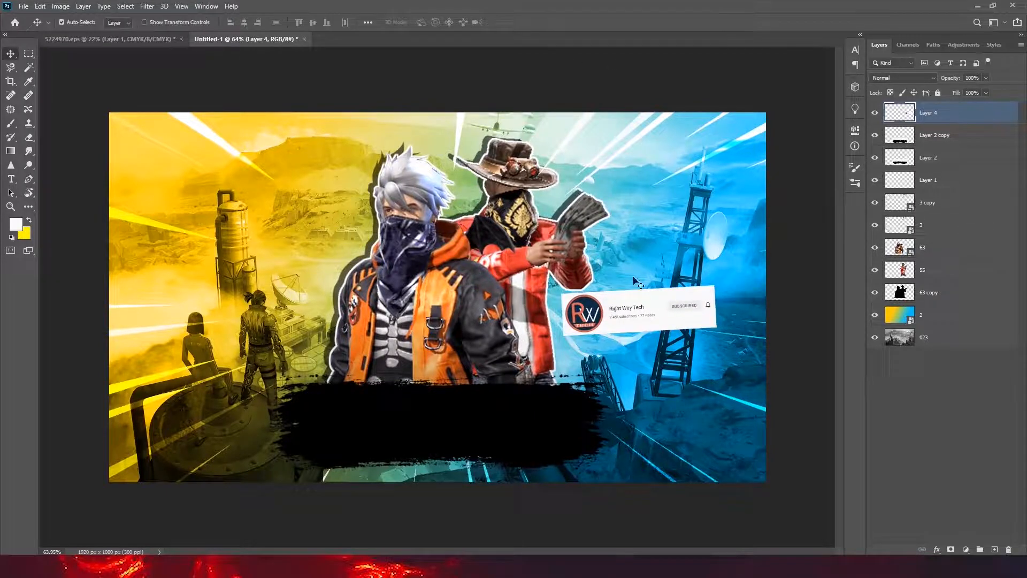
- Add a thin black stroke positioned inside the edge of the channel card
scroll(669, 309, up, 5)
double_click(967, 124)
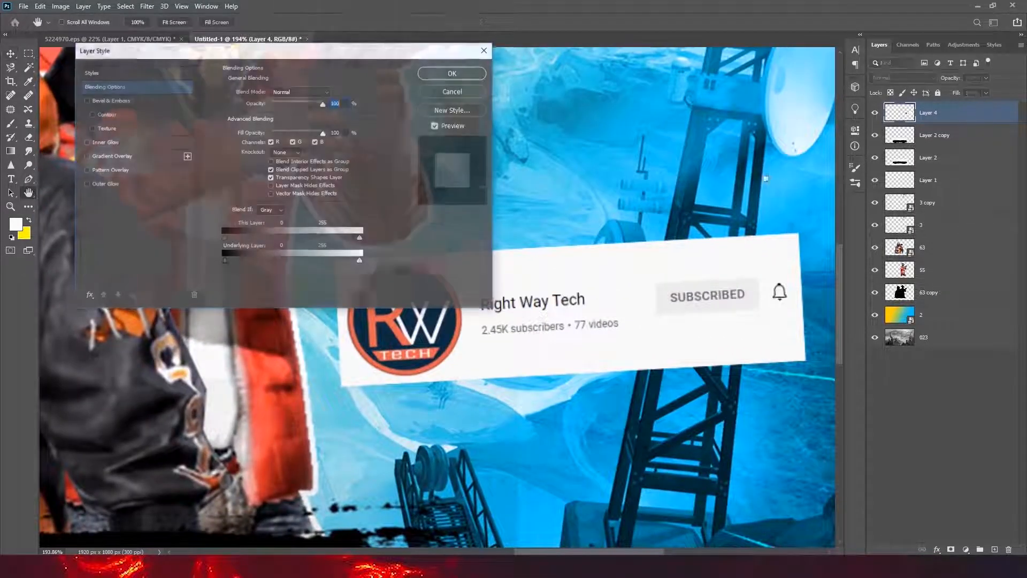
click(87, 296)
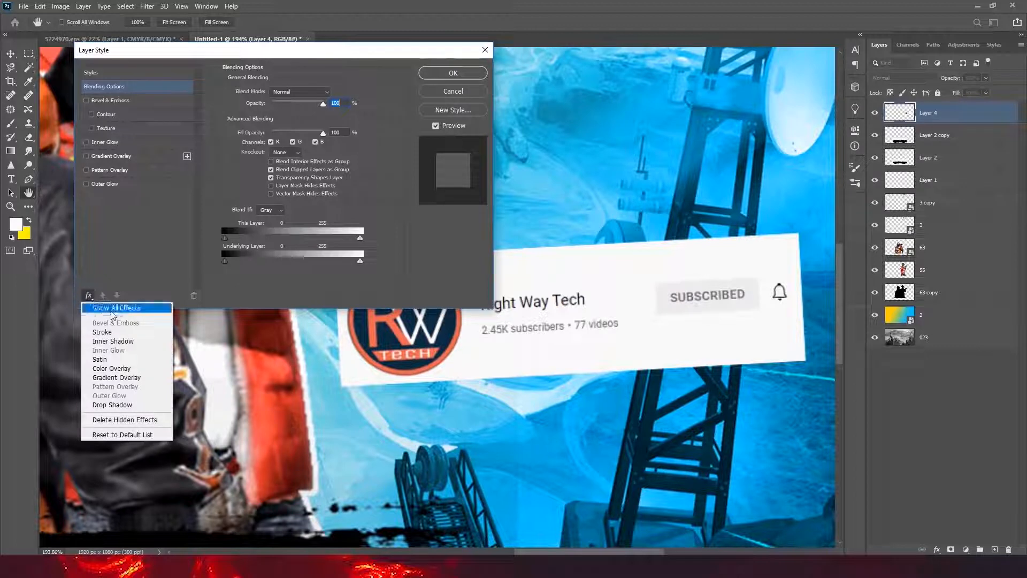
click(102, 332)
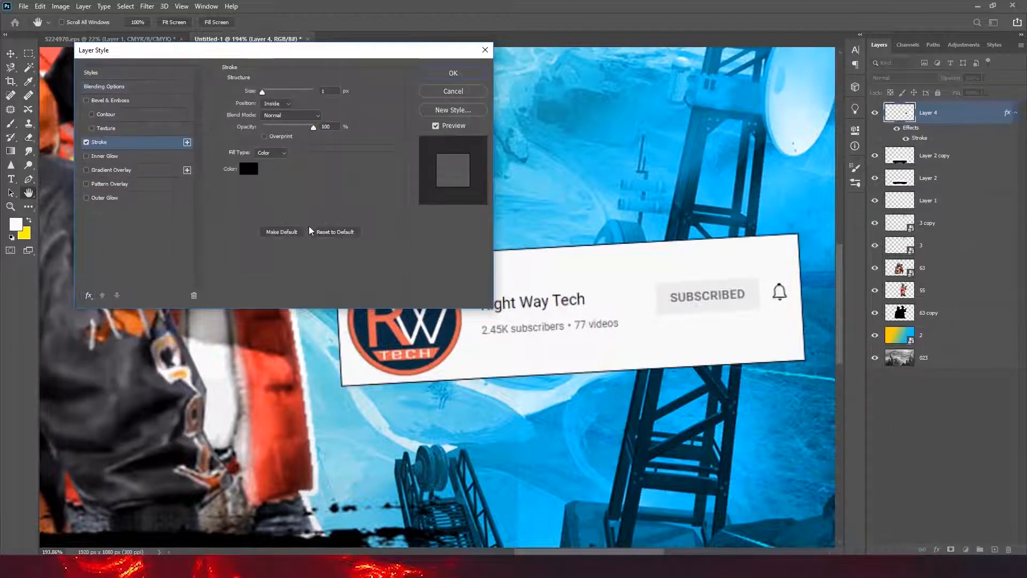
drag(262, 92, 264, 94)
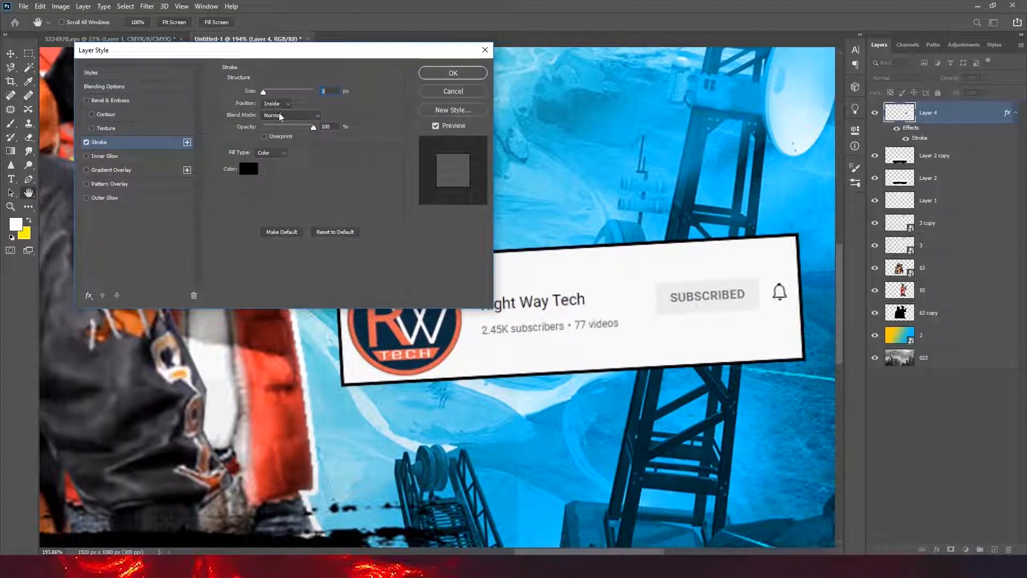
click(277, 113)
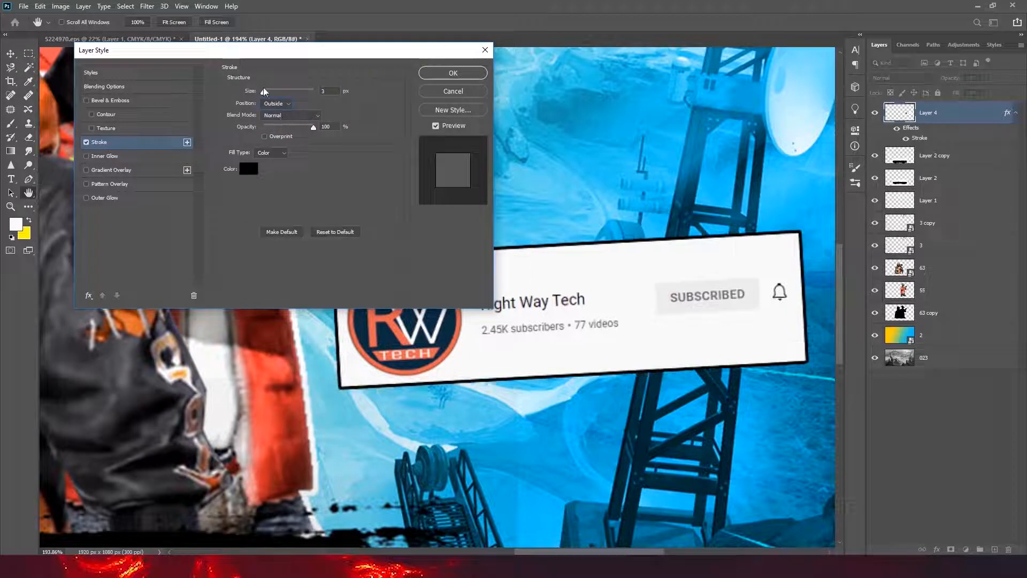
click(271, 121)
drag(268, 92, 264, 92)
click(452, 73)
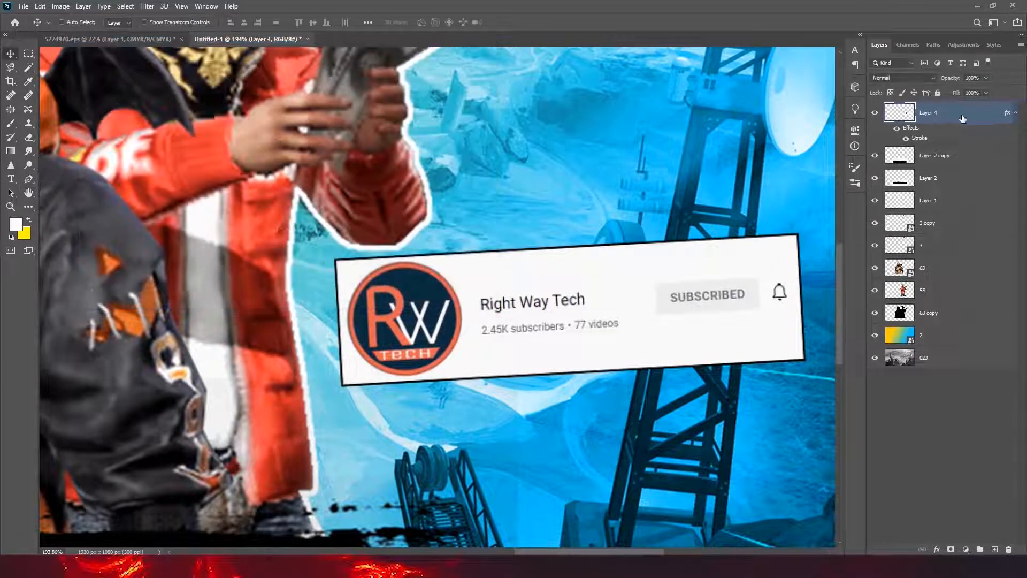
- Duplicate the channel card layer beneath the original and turn the copy black with Hue/Saturation
drag(959, 116, 951, 178)
click(61, 6)
mouse_move(80, 31)
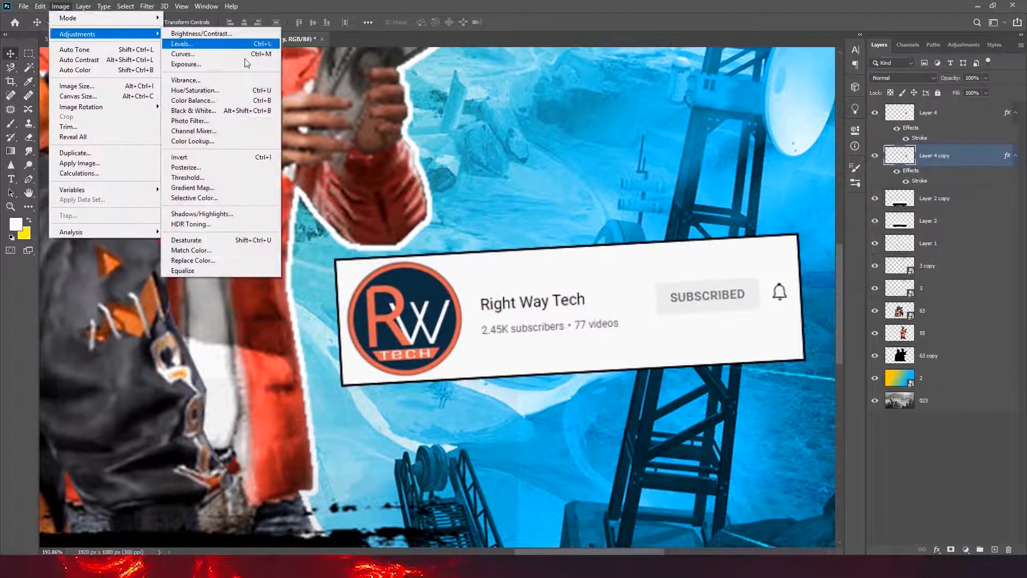
click(214, 91)
click(926, 106)
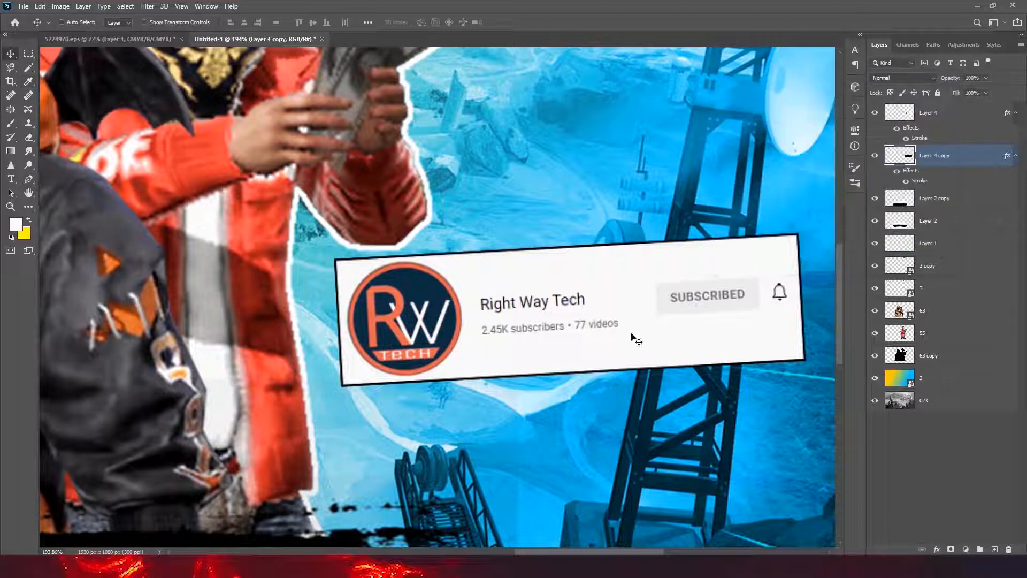
- Offset the black card copy slightly down and left as a shadow and set its opacity to 74%
drag(609, 358, 594, 373)
drag(957, 89, 977, 91)
drag(525, 286, 395, 351)
mouse_move(618, 327)
mouse_down()
mouse_move(592, 323)
mouse_move(603, 323)
mouse_up()
- Add a white 72 pt text layer reading "ROAD TO 3K" in Uni Sans Heavy CAPS
drag(399, 467, 423, 464)
key(t)
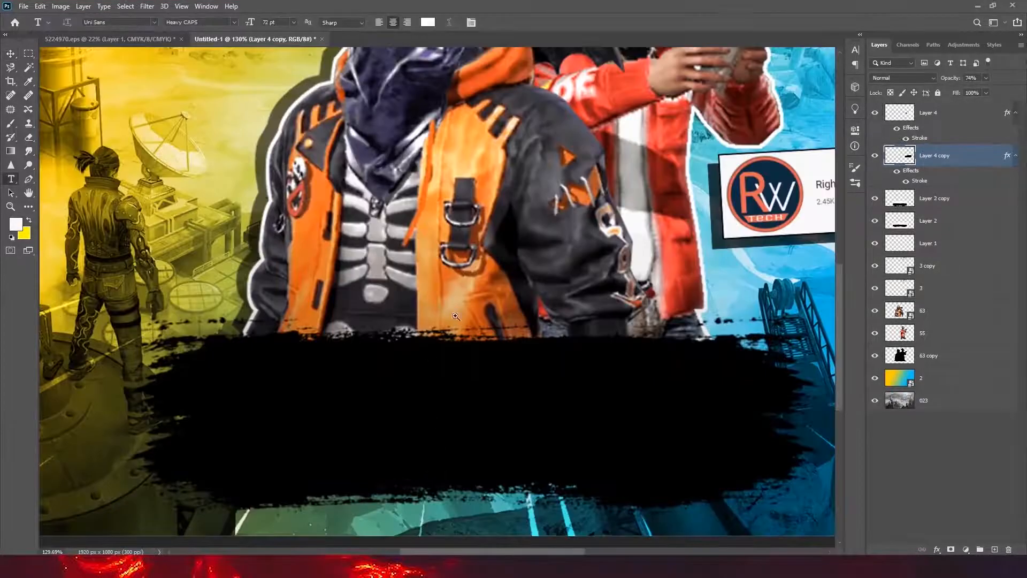
drag(456, 316, 423, 382)
click(375, 324)
text(ROAD)
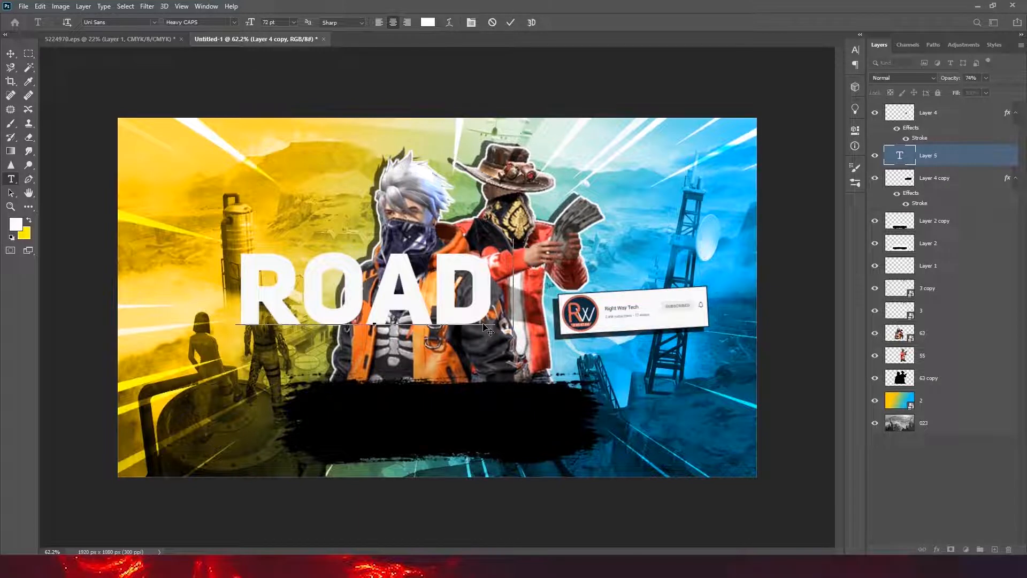
text( TO 2)
text(K)
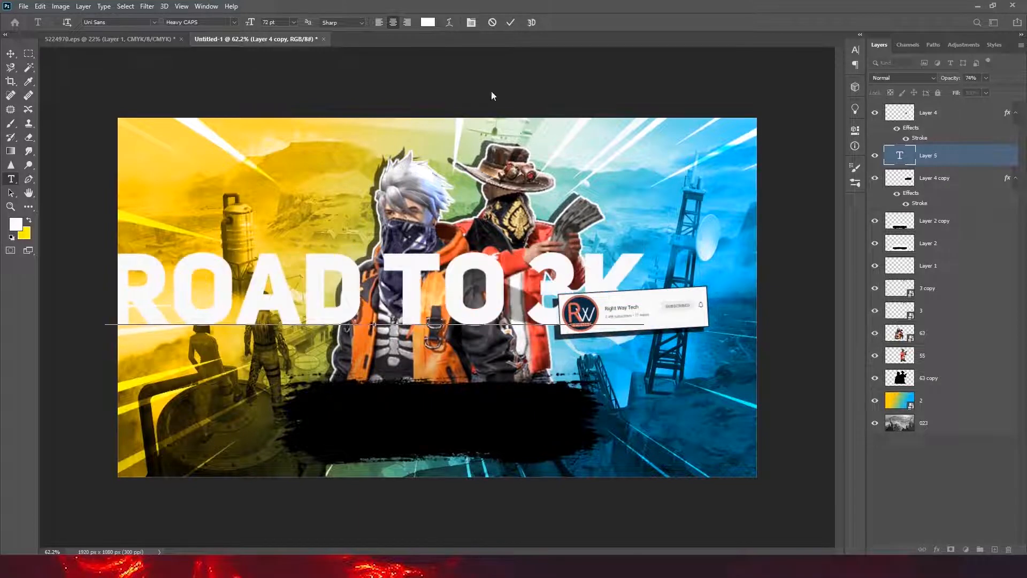
click(512, 23)
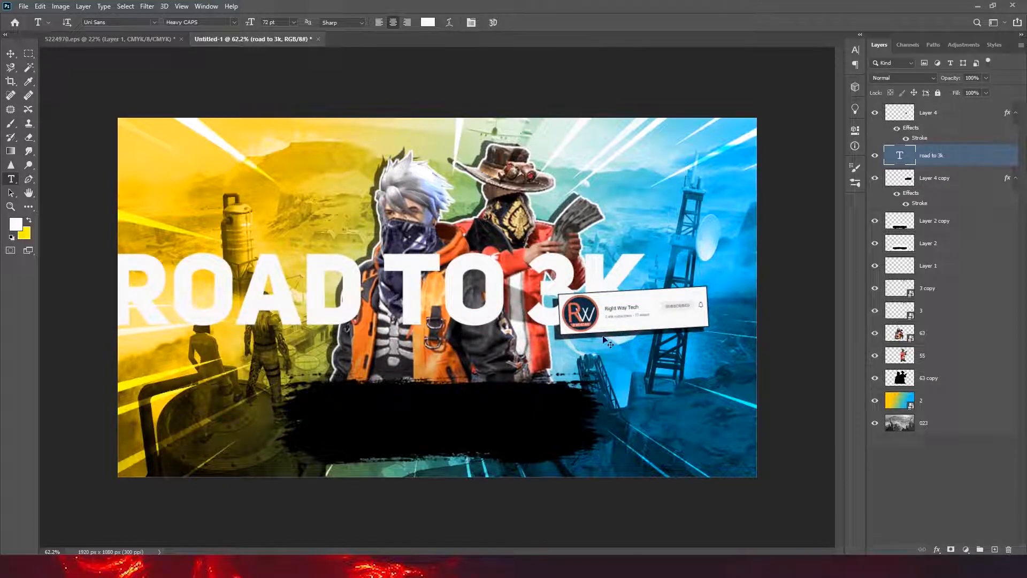
- Scale the ROAD TO 3K text to about 33% and place it centred on the upper part of the black banner
key(ctrl+t)
drag(644, 239, 511, 266)
drag(473, 302, 504, 414)
drag(573, 383, 528, 393)
drag(498, 408, 497, 404)
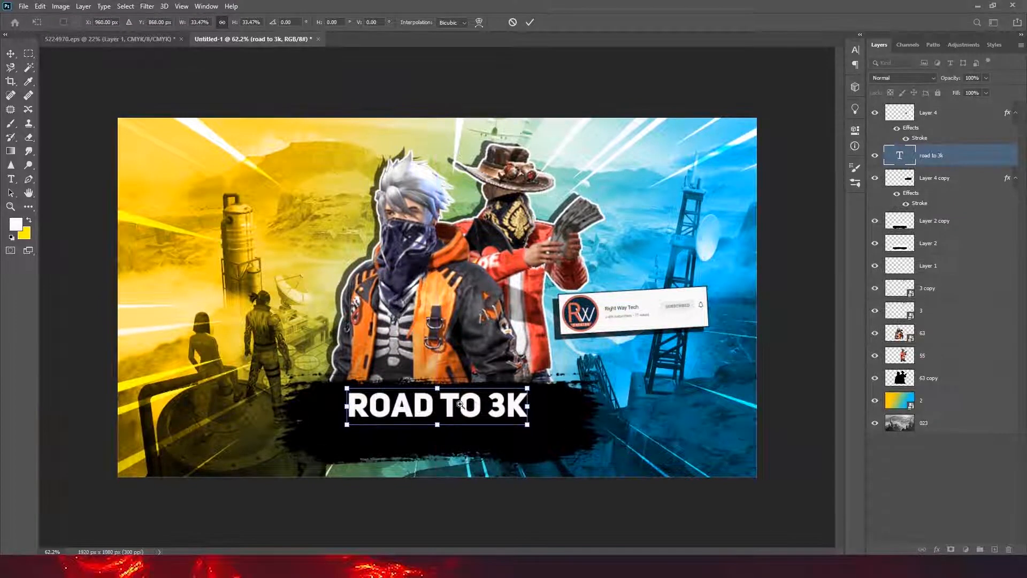
- Squash the ROAD TO 3K text vertically and stretch it wider across the banner
scroll(457, 404, up, 5)
drag(402, 463, 402, 445)
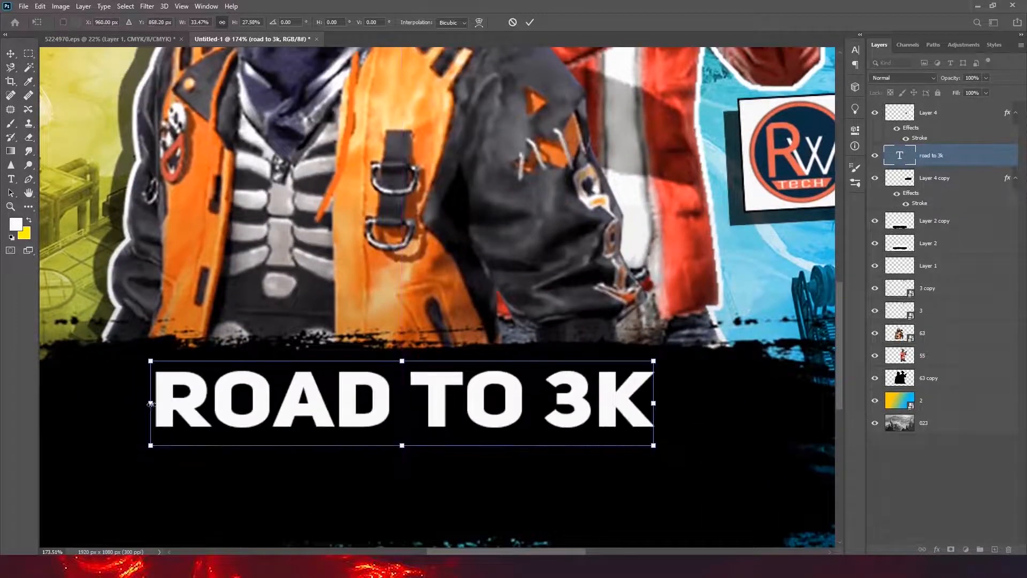
drag(151, 404, 84, 408)
drag(656, 409, 707, 411)
drag(707, 448, 719, 454)
scroll(670, 438, down, 8)
click(530, 23)
- Duplicate the ROAD TO 3K text and place the copy directly below it on the banner
scroll(447, 308, up, 5)
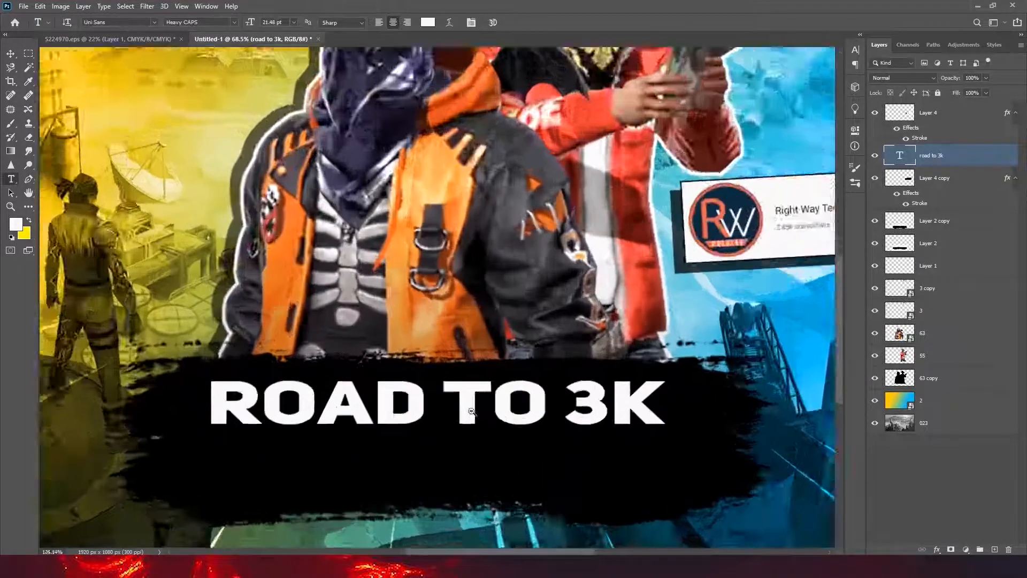
key(v)
key(alt+v)
click(448, 271)
drag(448, 271, 446, 343)
- Replace the lower text line with "SUBSCRIBE"
key(t)
click(440, 336)
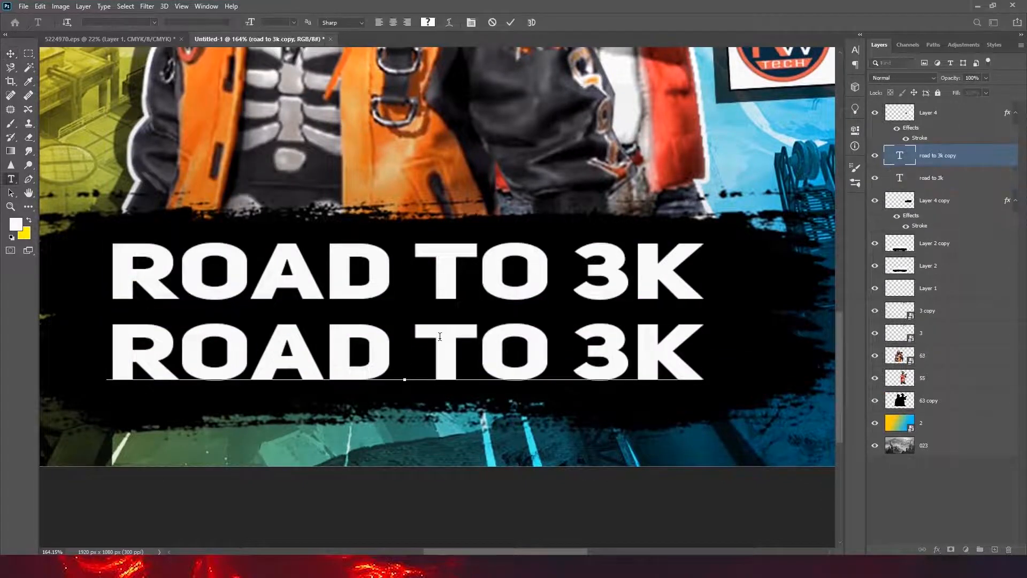
key(ctrl+a)
text(SUB)
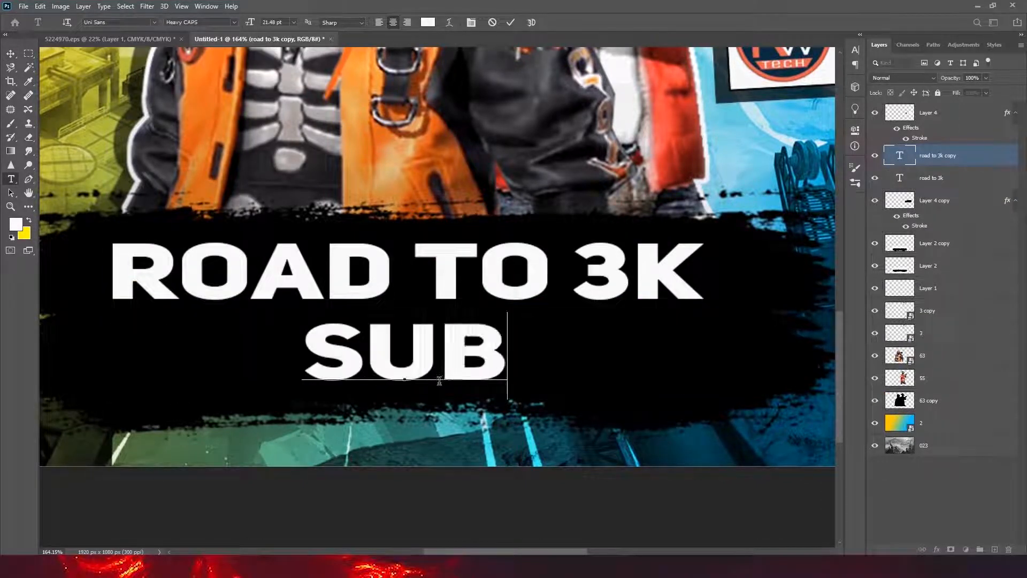
text(SCRIBE)
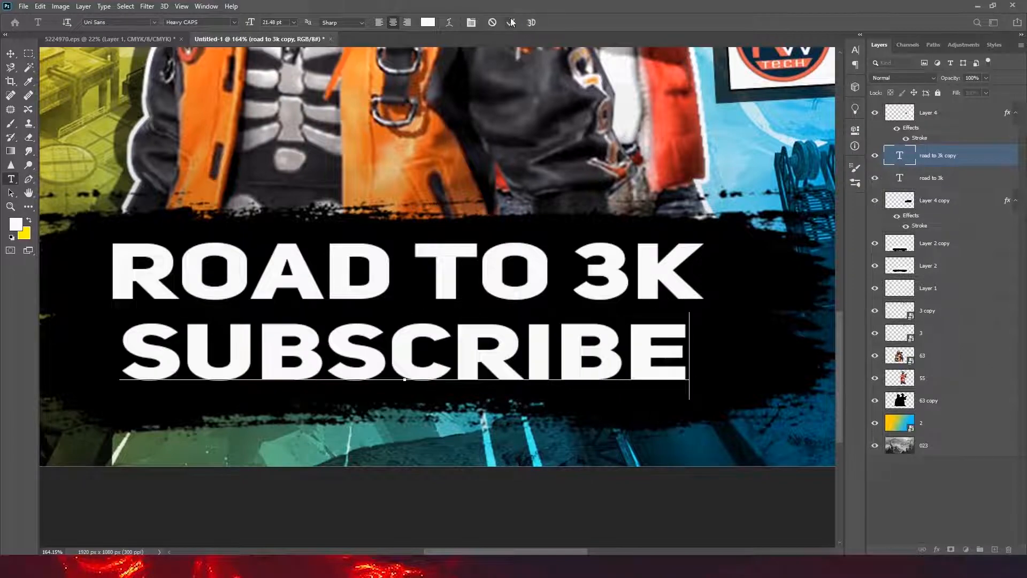
click(511, 22)
key(v)
- Apply the Uni Sans Heavy CAPS font to the SUBSCRIBE text
double_click(683, 351)
click(157, 22)
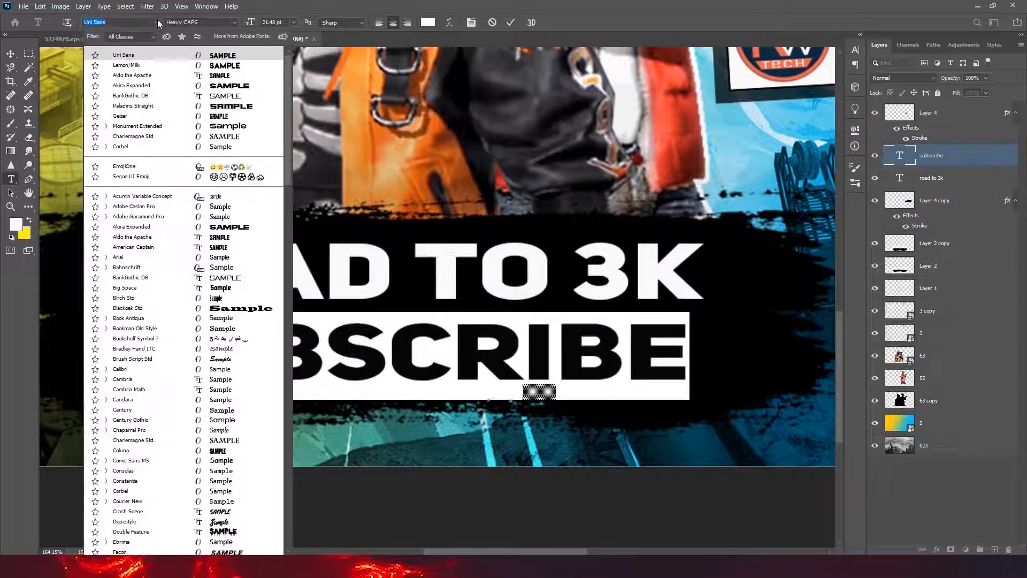
text(uni)
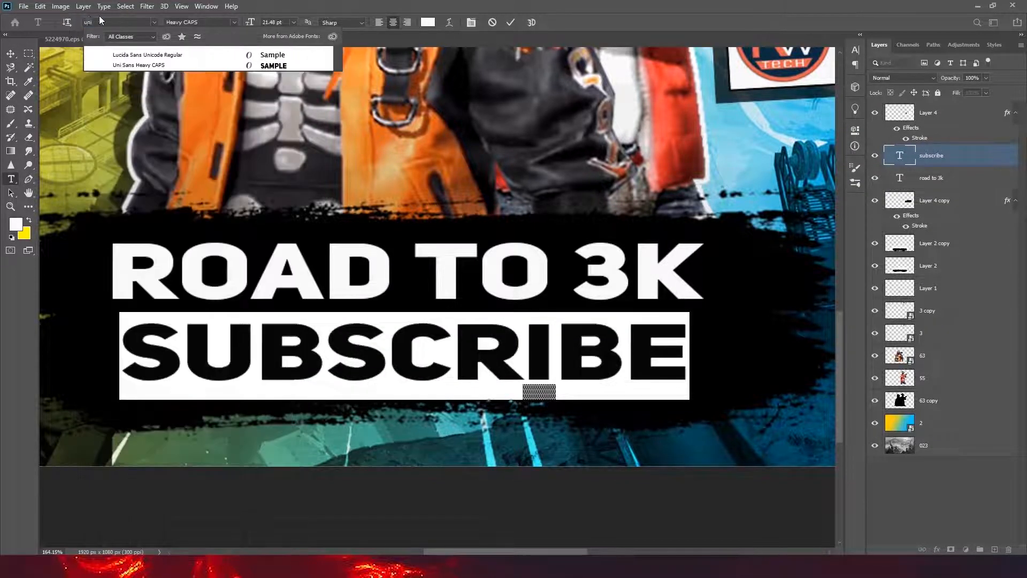
click(142, 66)
click(511, 22)
key(v)
scroll(468, 408, down, 4)
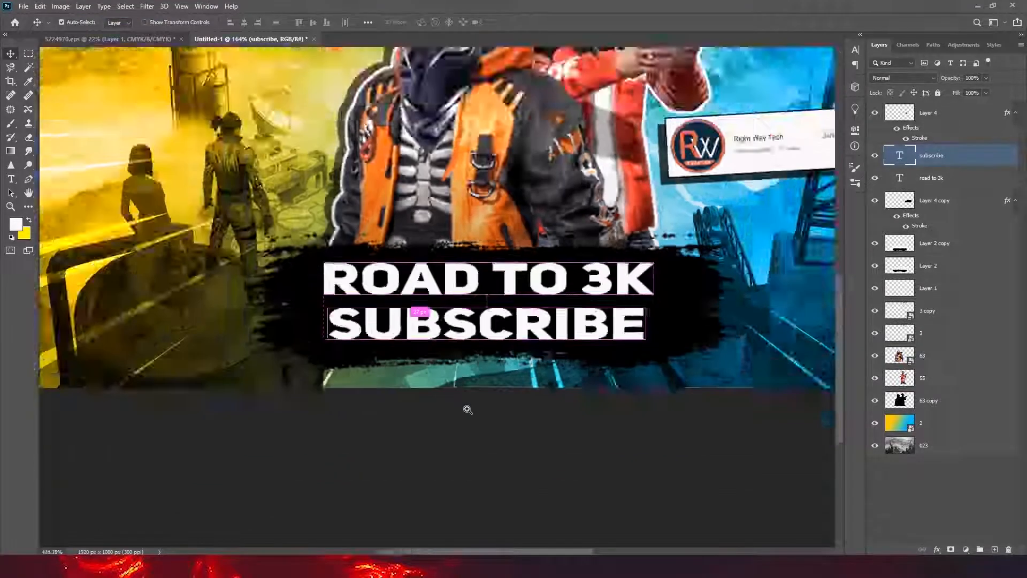
- Add a linear blue to light-blue gradient overlay at 90° to the SUBSCRIBE text
scroll(431, 442, up, 6)
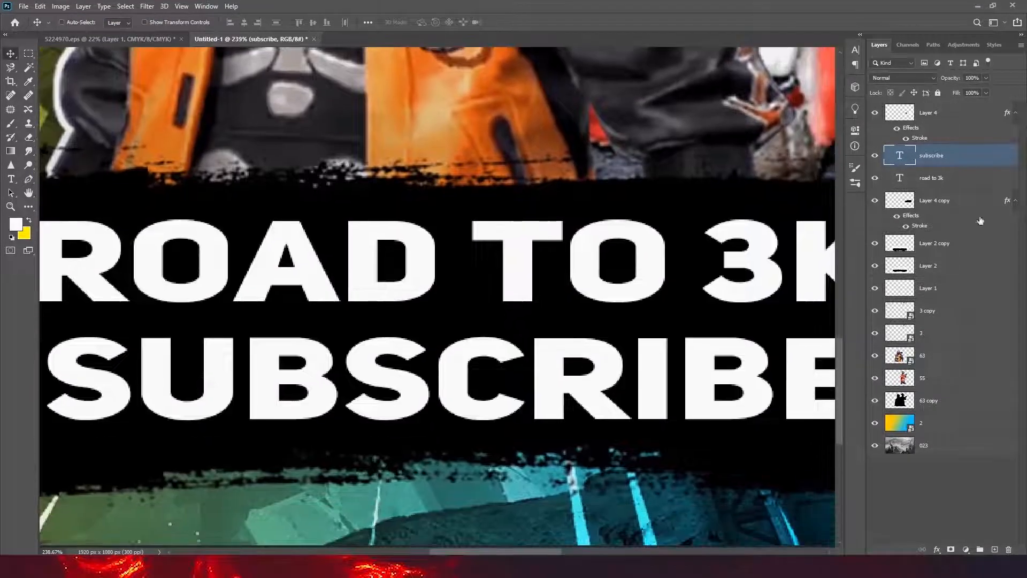
double_click(973, 156)
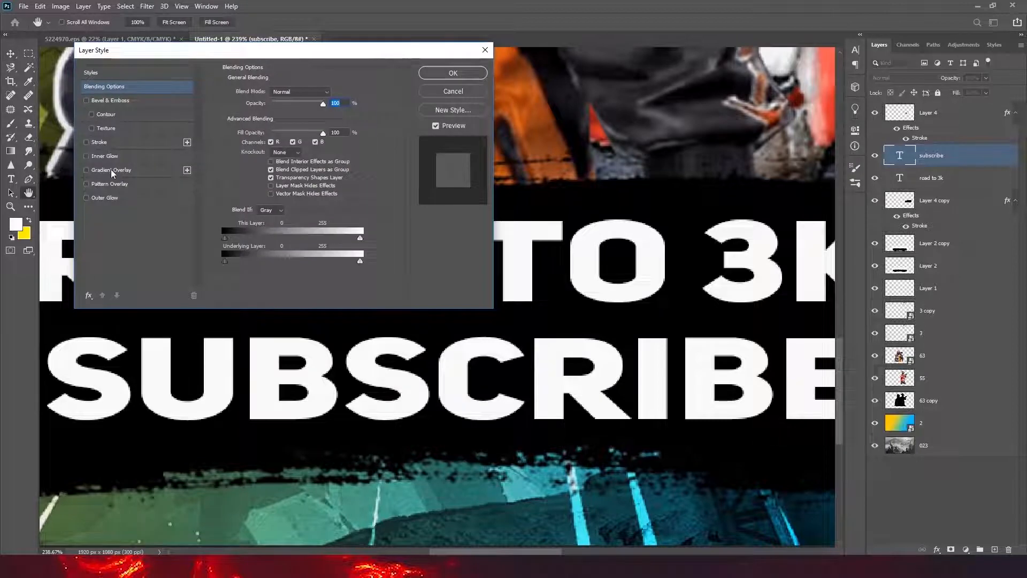
click(111, 169)
click(281, 118)
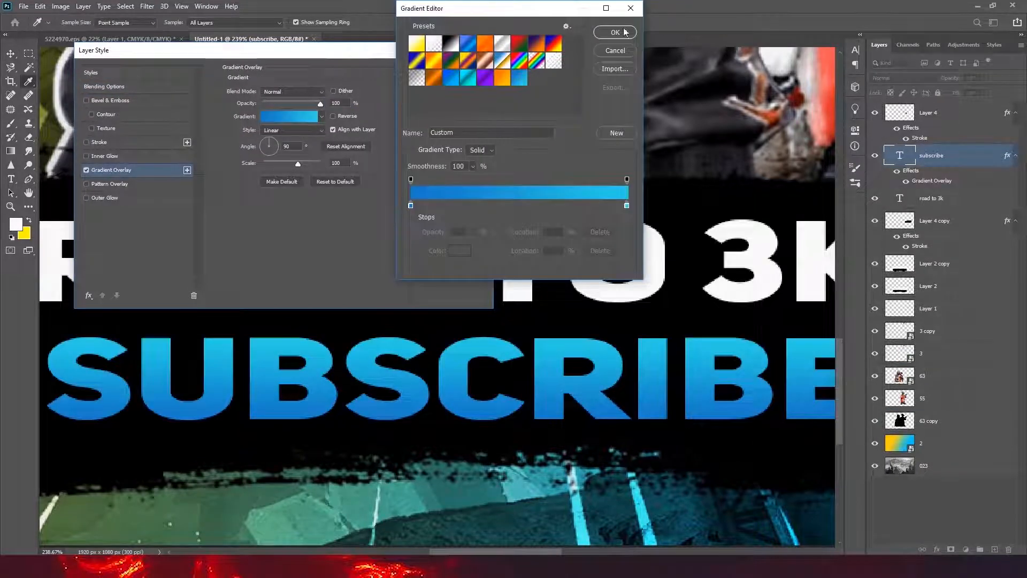
click(623, 33)
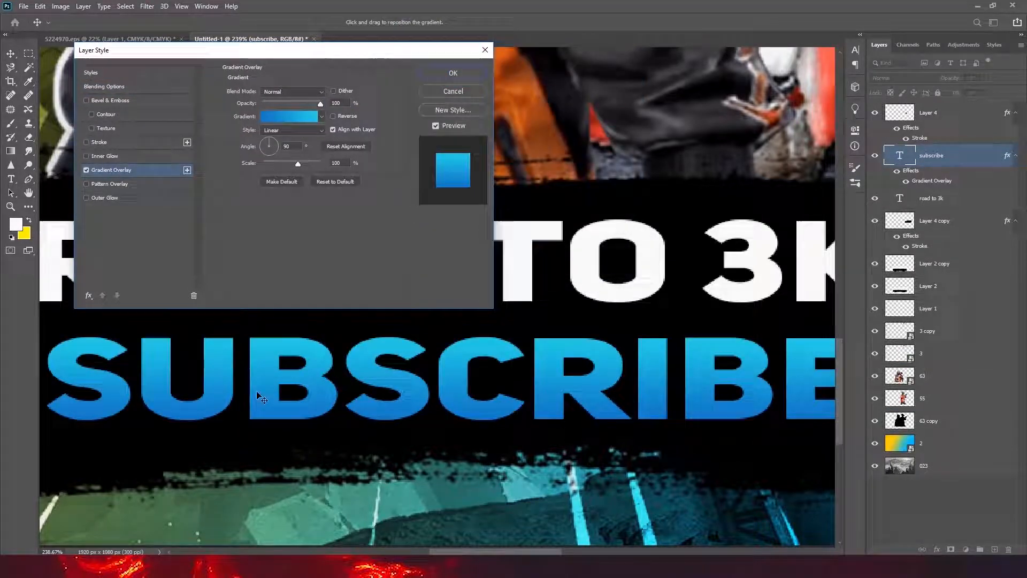
- Add a smooth Inner Bevel to the SUBSCRIBE text with Bevel & Emboss
click(86, 100)
click(123, 101)
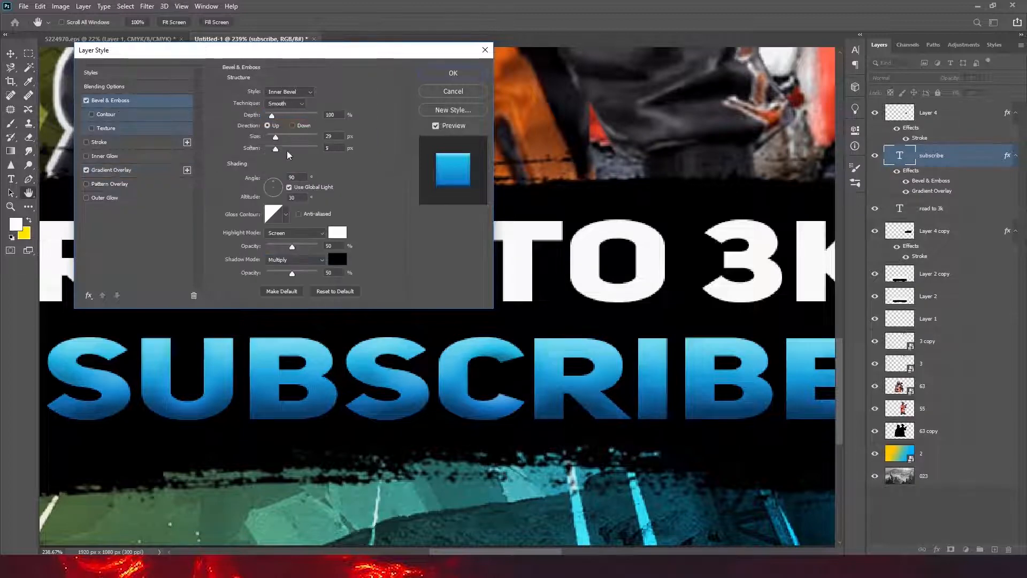